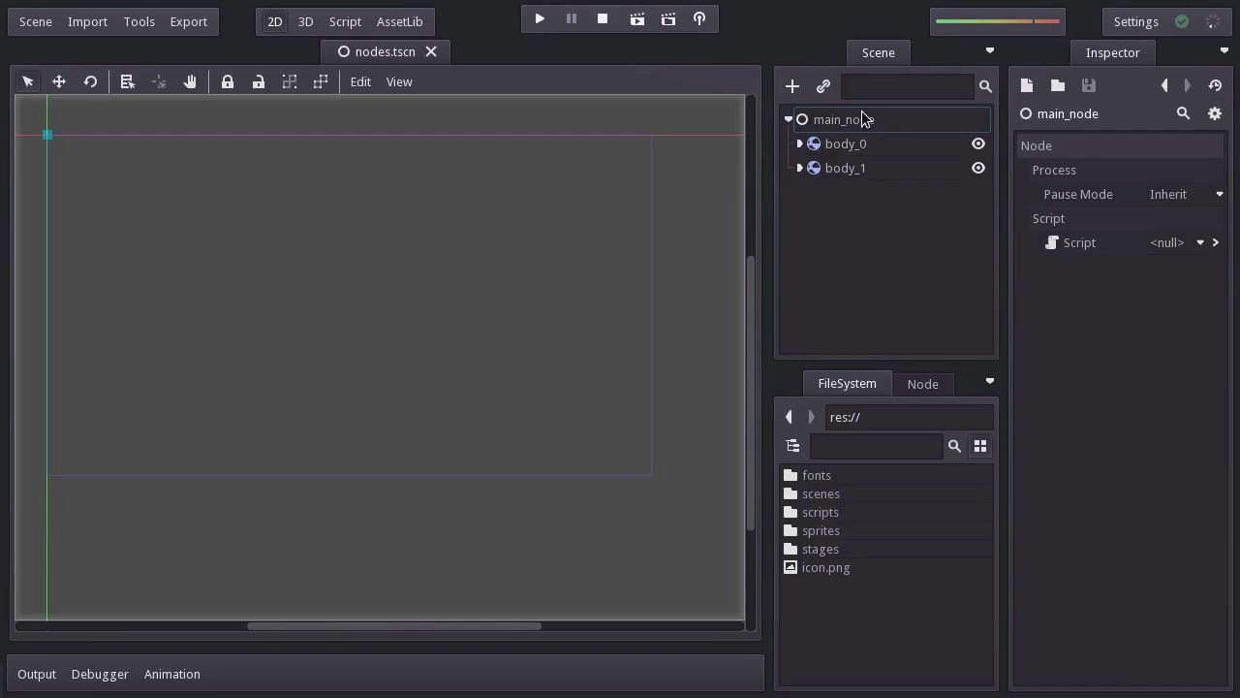
Select main_node, body_0 and body_1 in nodes.tscn, and expand both bodies.
click(910, 122)
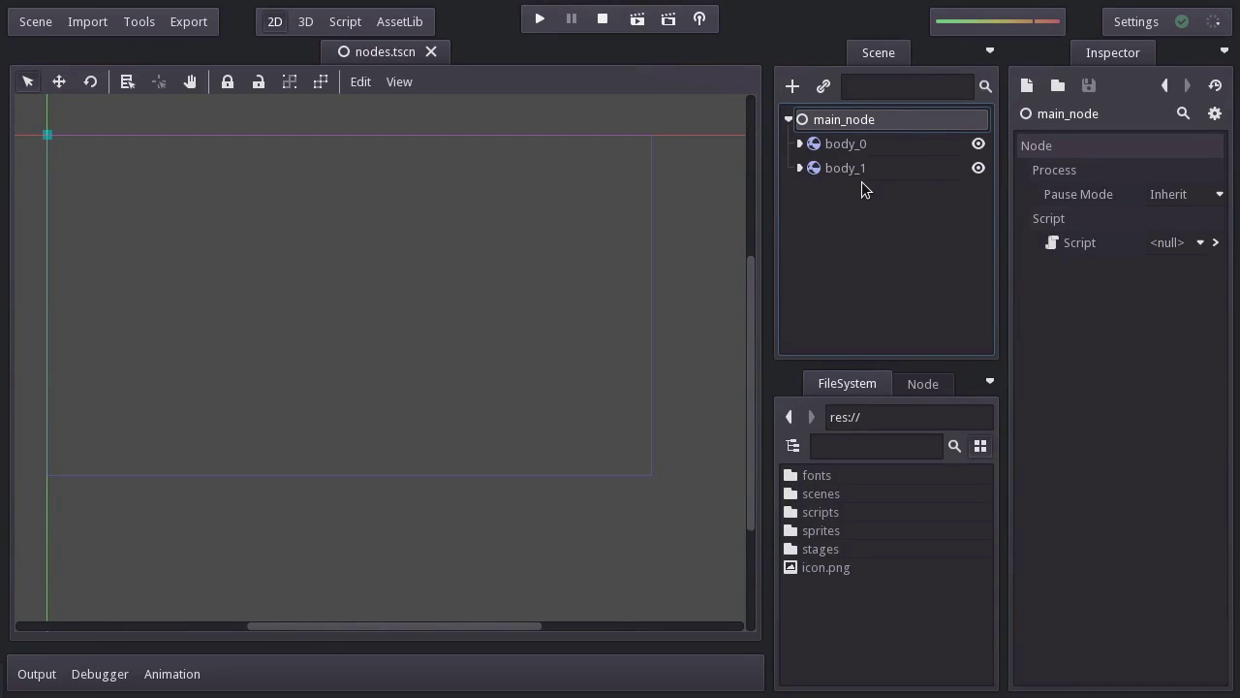
click(885, 143)
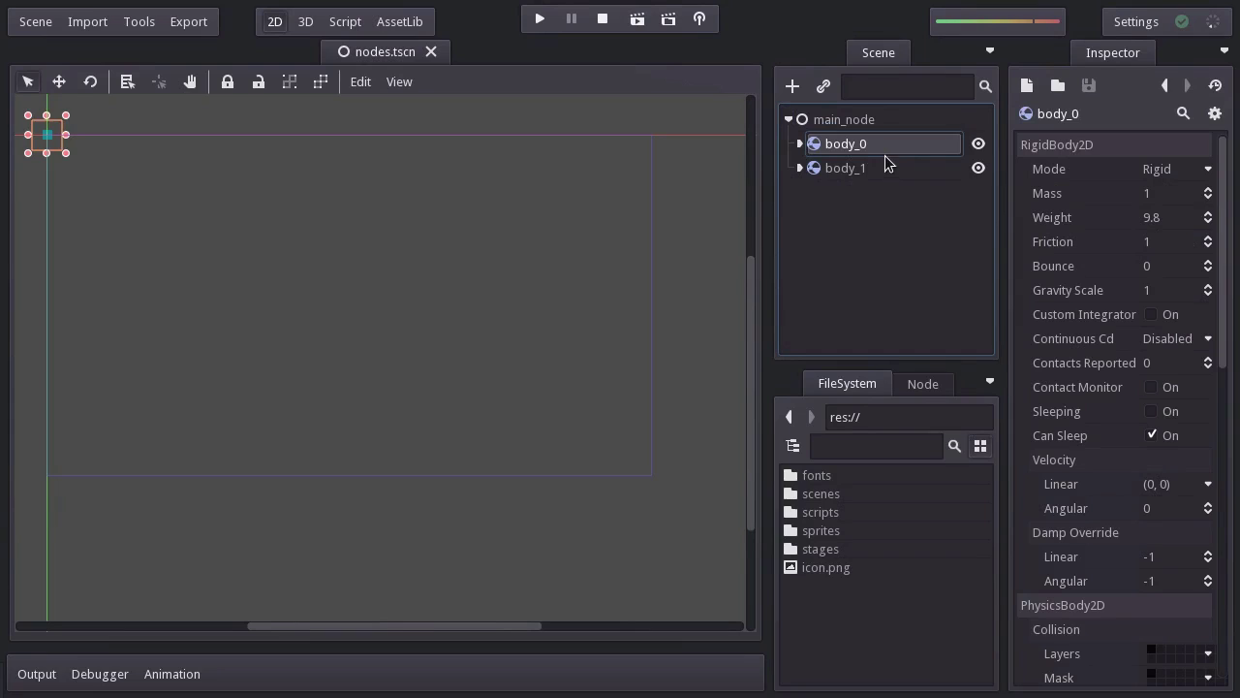
click(879, 170)
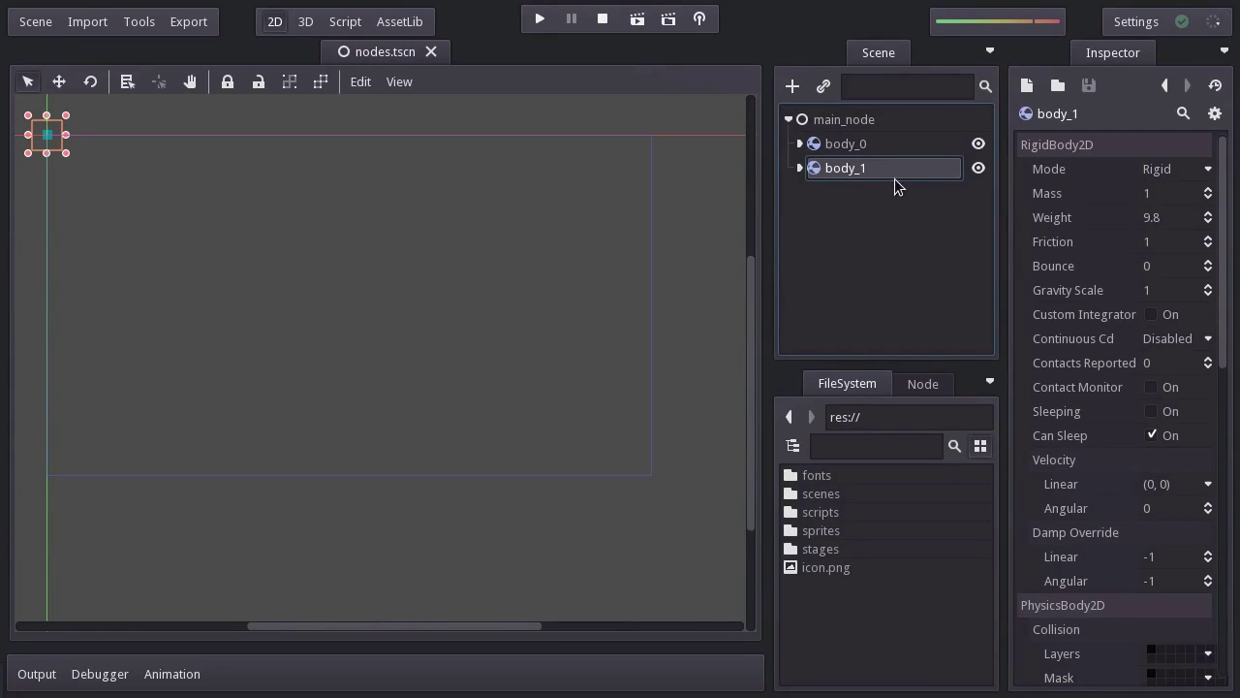
click(799, 167)
click(799, 144)
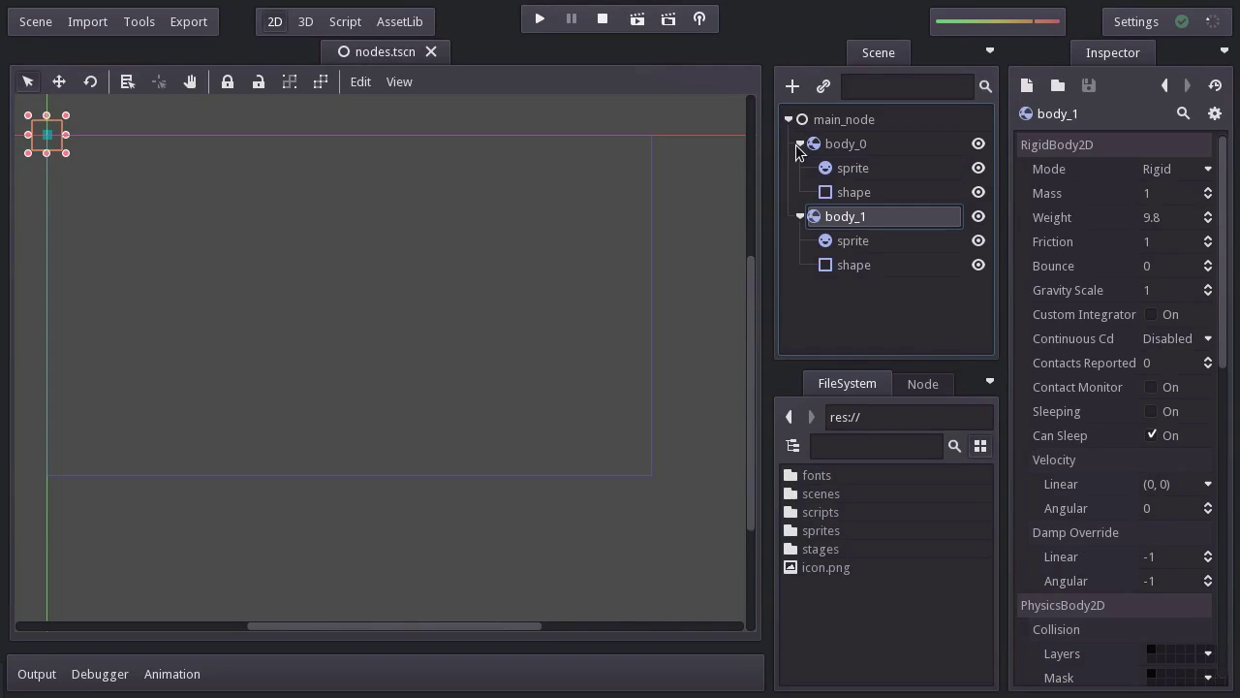
Inspect body_0's sprite, collision shape and rigid body properties.
click(851, 170)
click(901, 192)
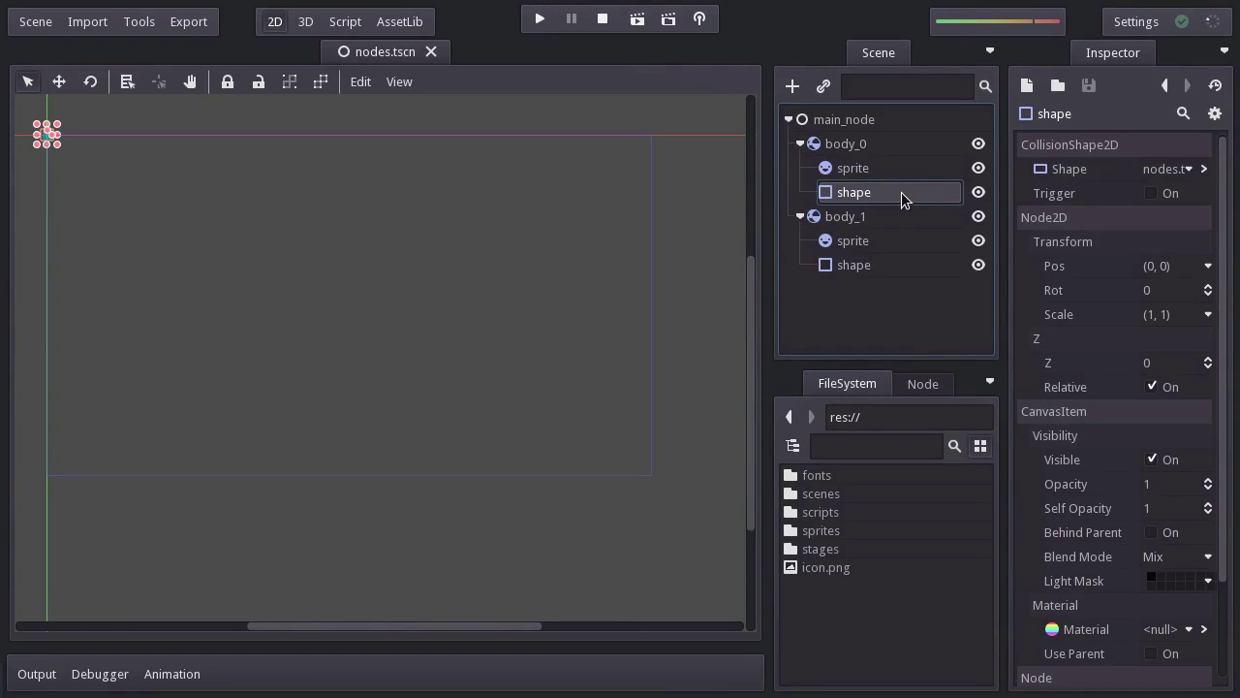
click(876, 138)
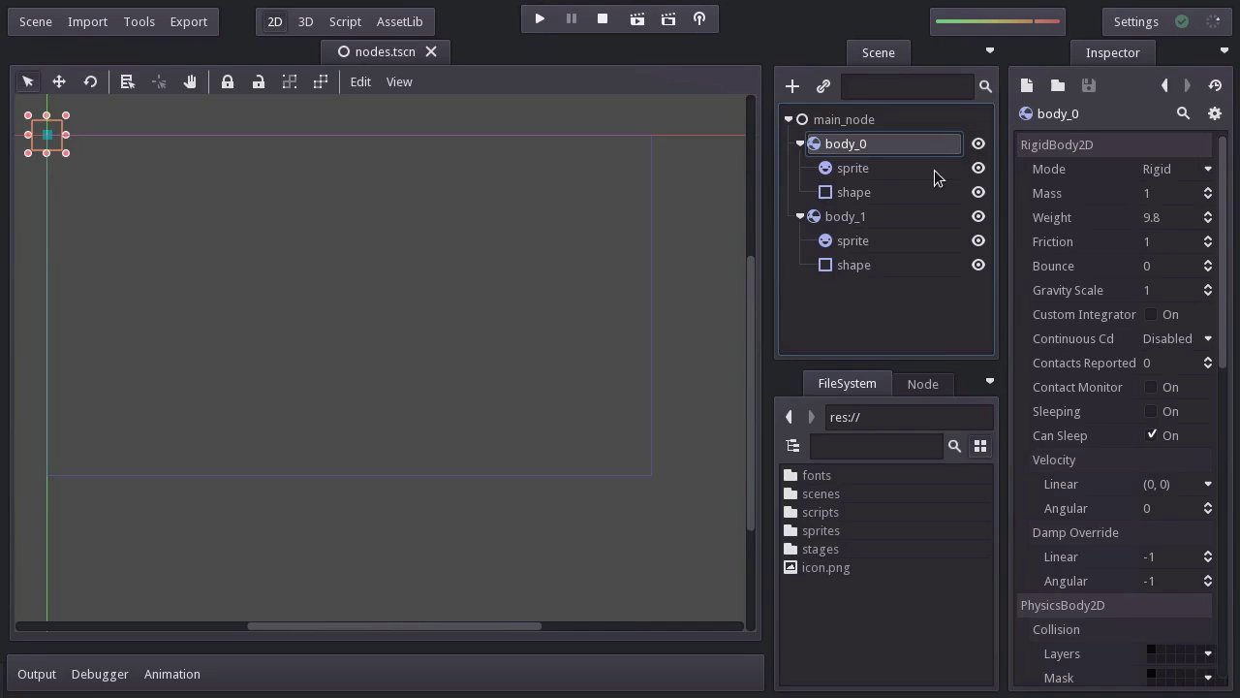
click(853, 171)
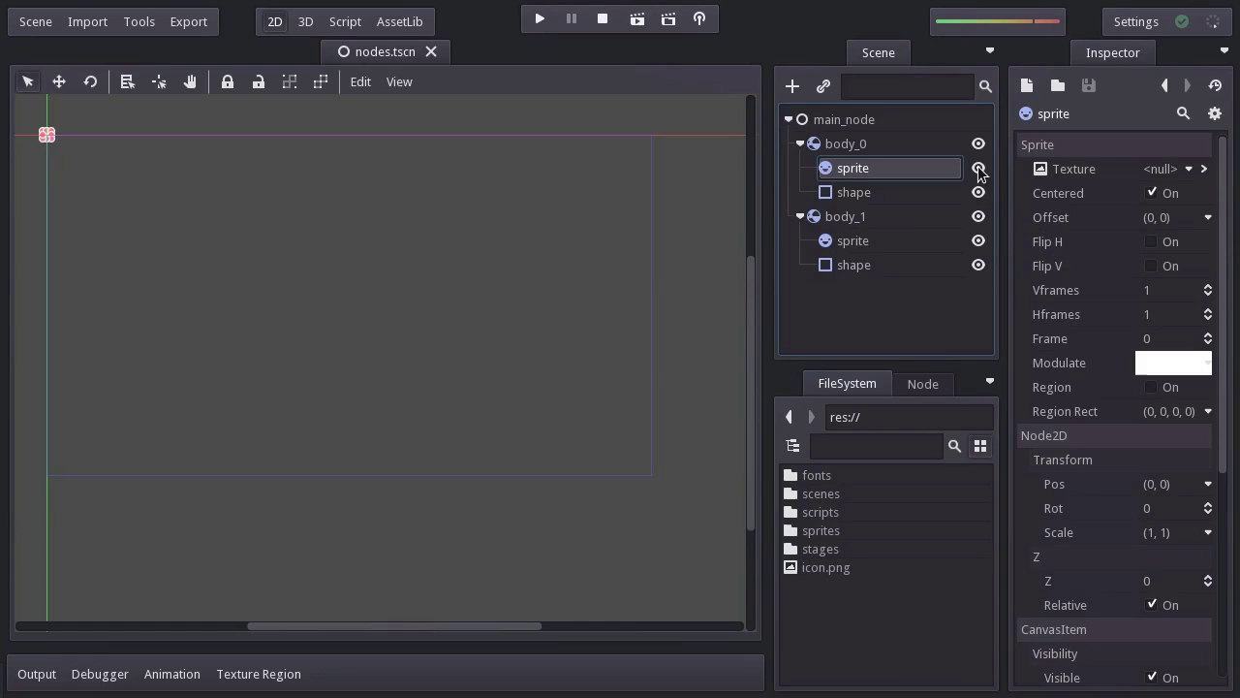
click(870, 193)
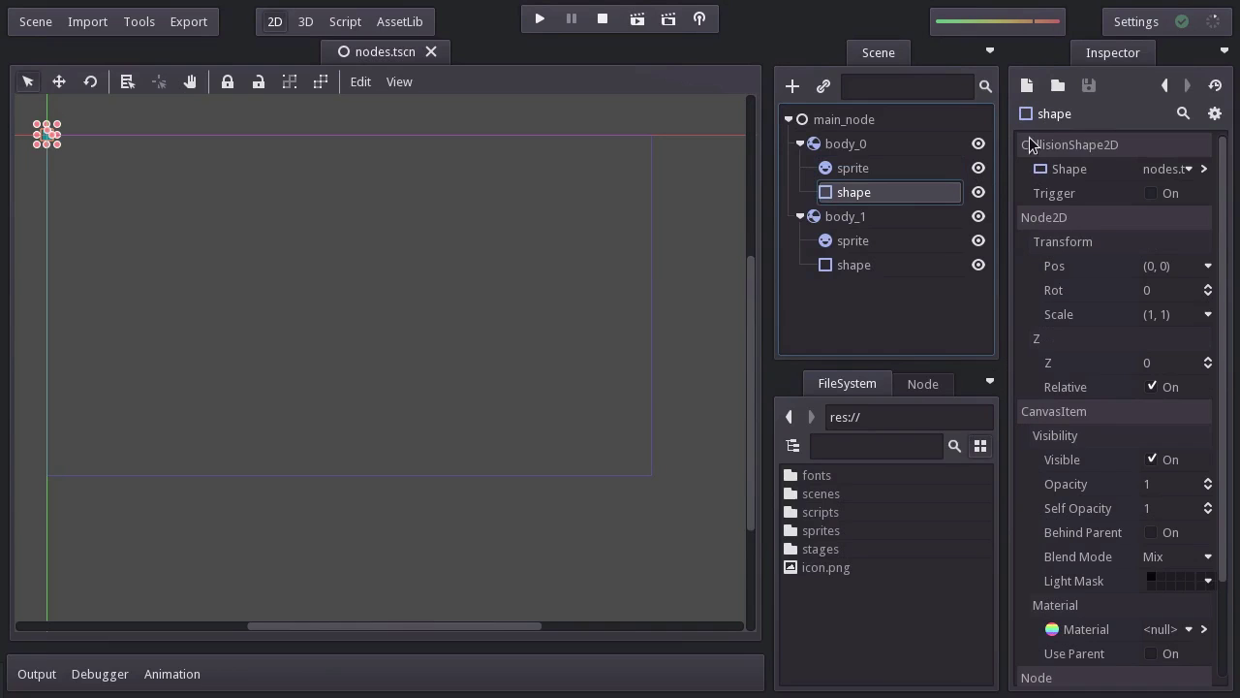
Browse the Control, Node2D and Spatial node families, then select the world node in stage_game.
click(792, 86)
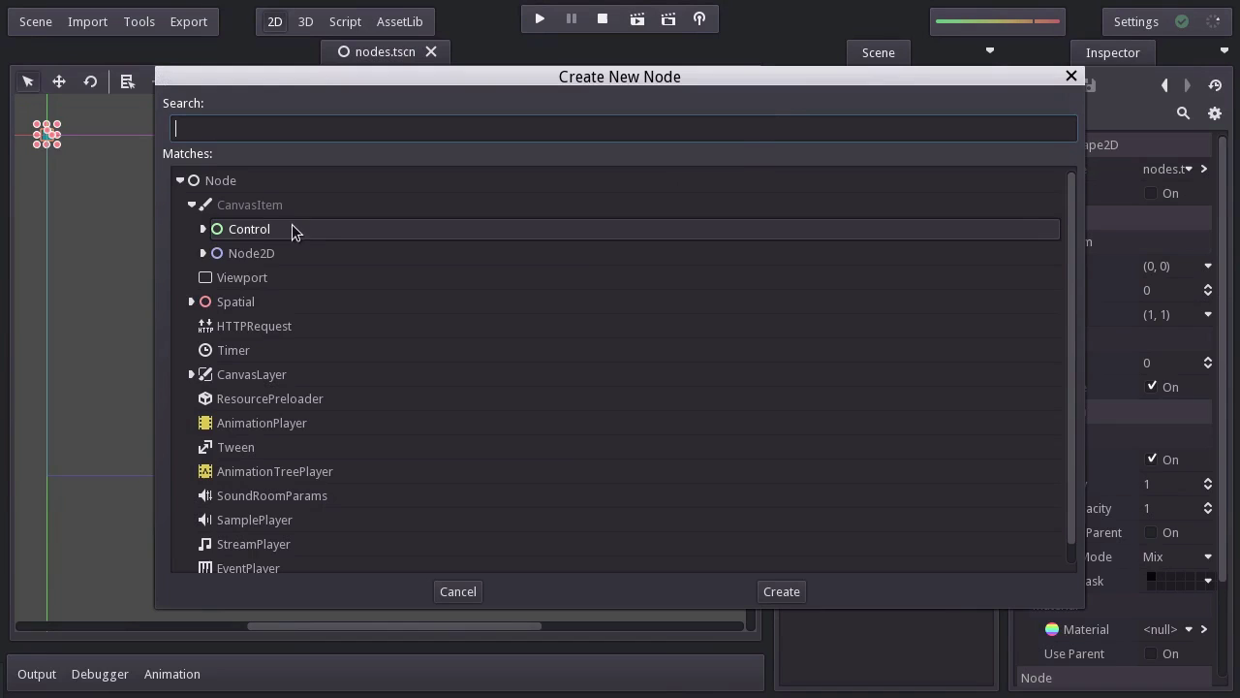
click(202, 229)
click(203, 229)
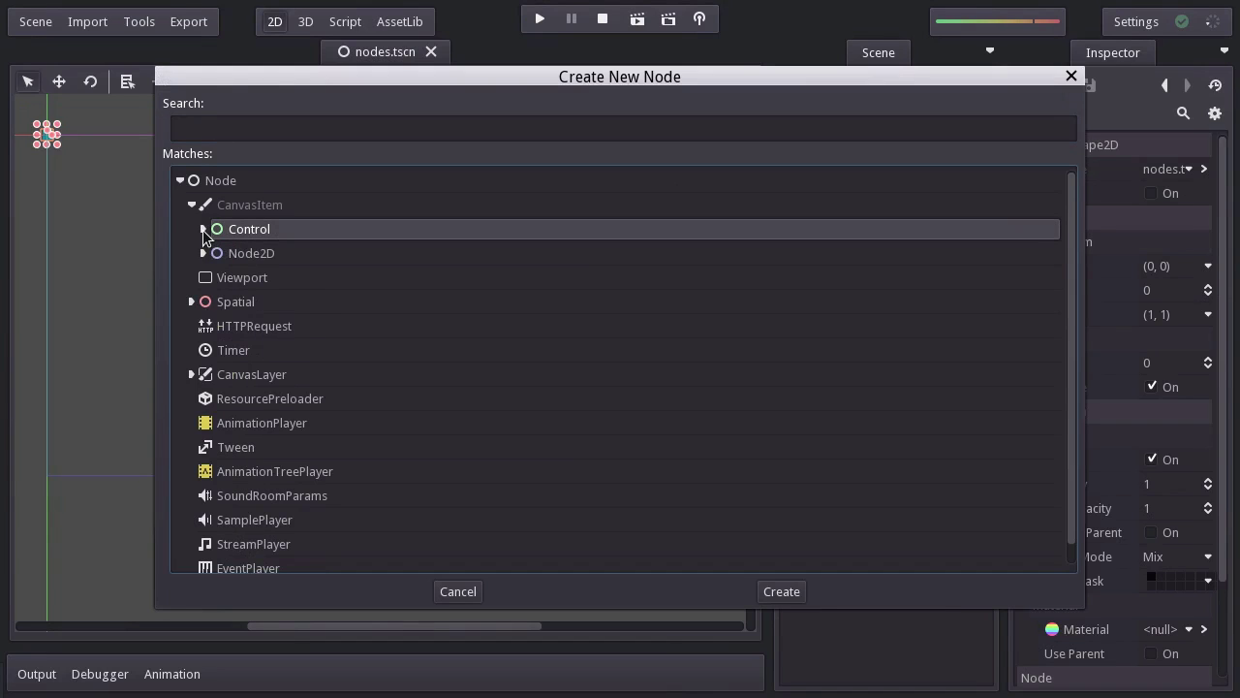
click(203, 253)
click(203, 253)
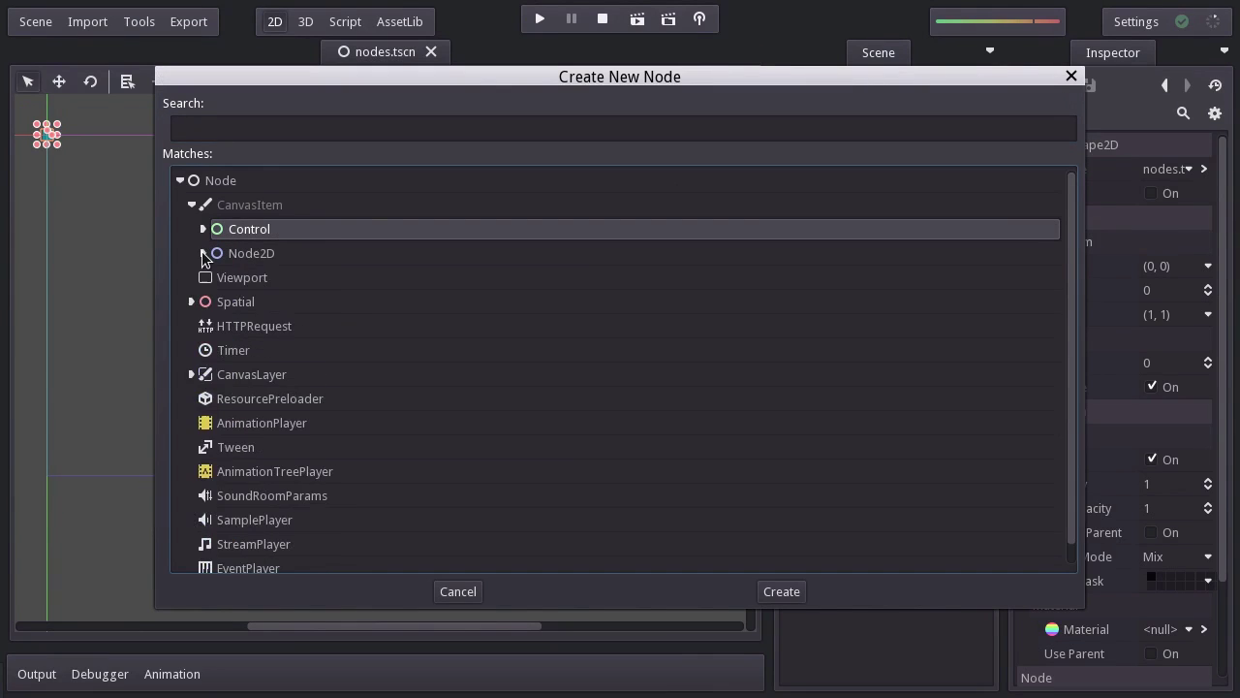
click(191, 301)
click(192, 302)
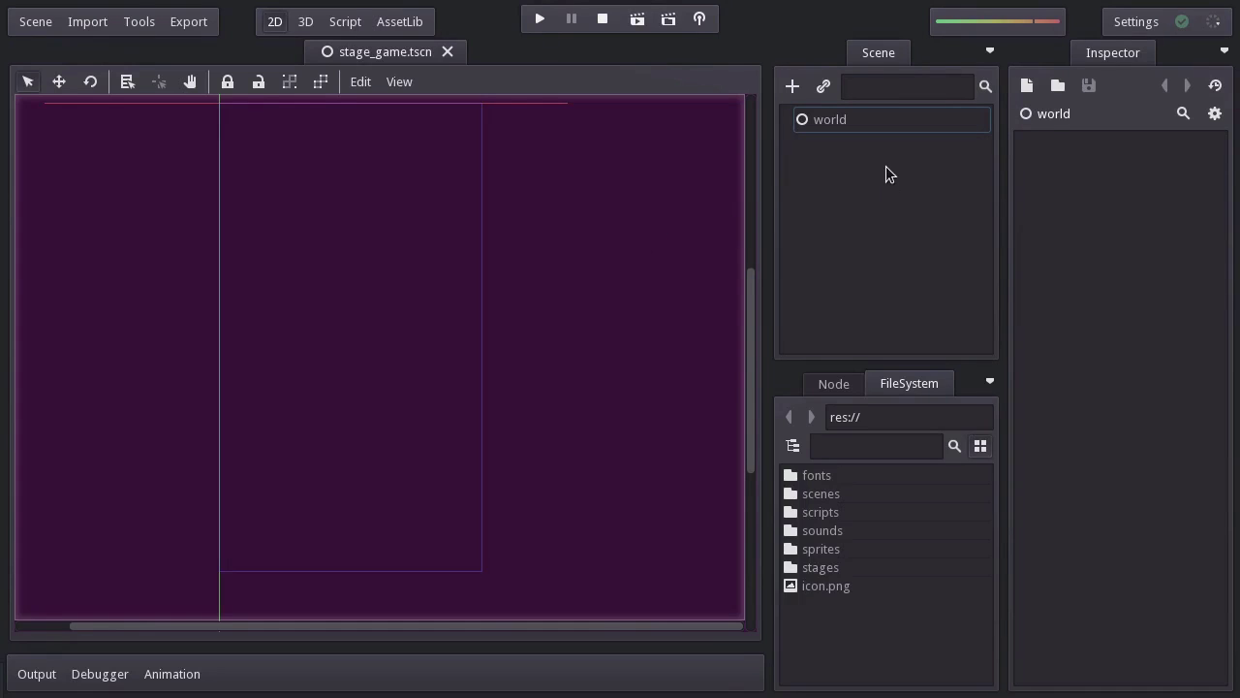
click(850, 119)
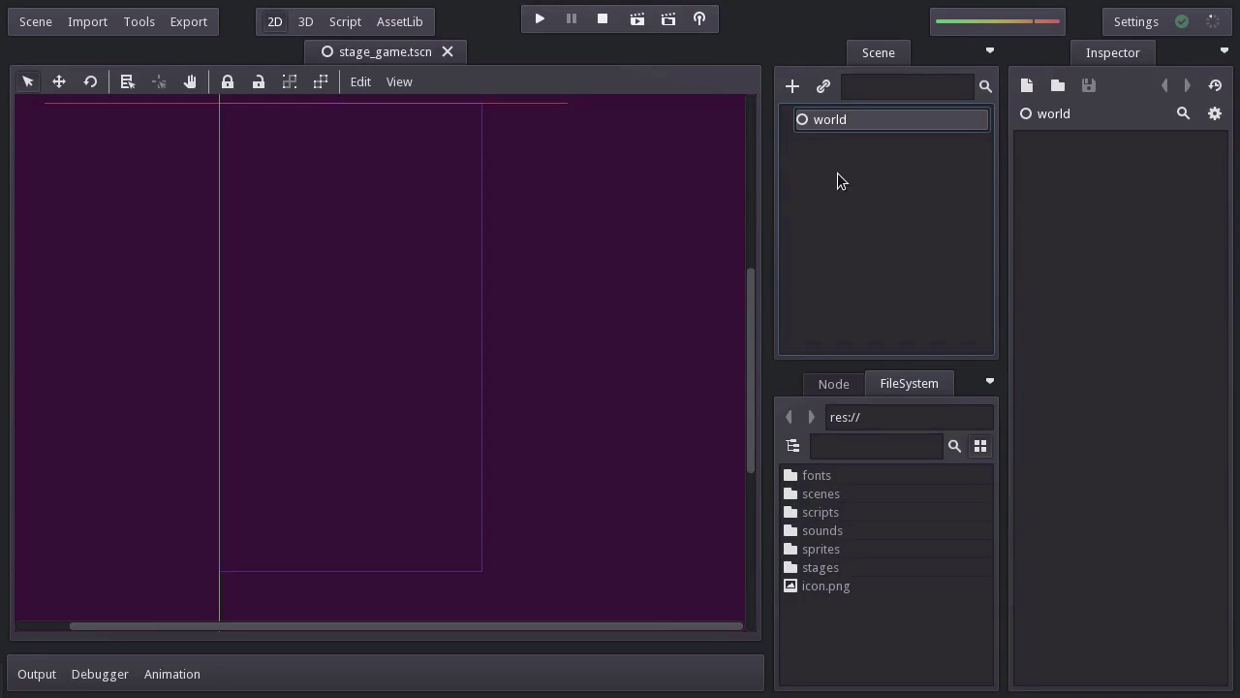
Start a new scene with an Area2D as its root node.
click(36, 21)
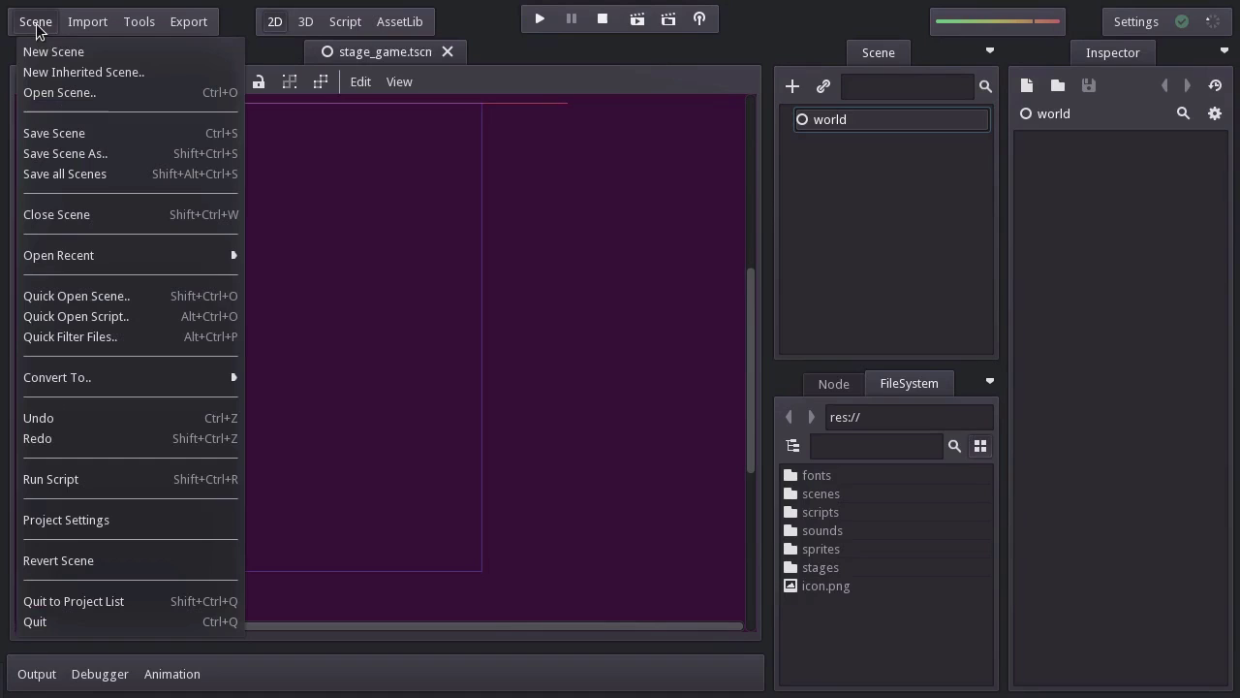
click(44, 54)
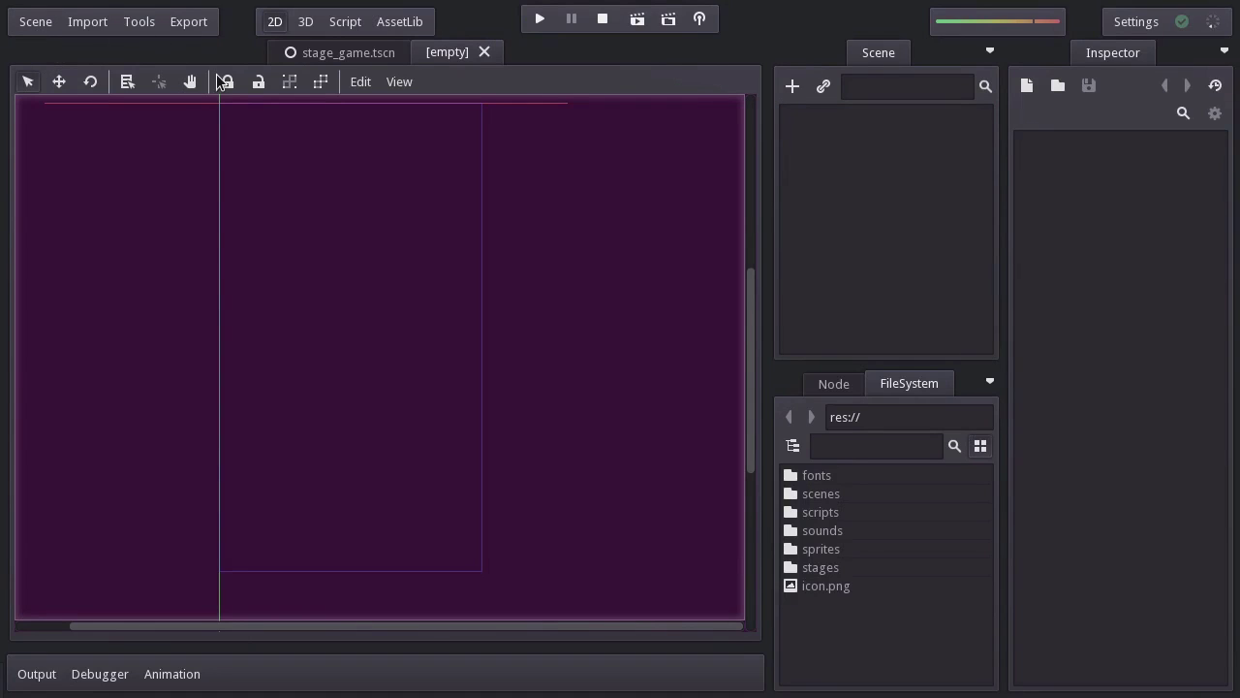
click(793, 89)
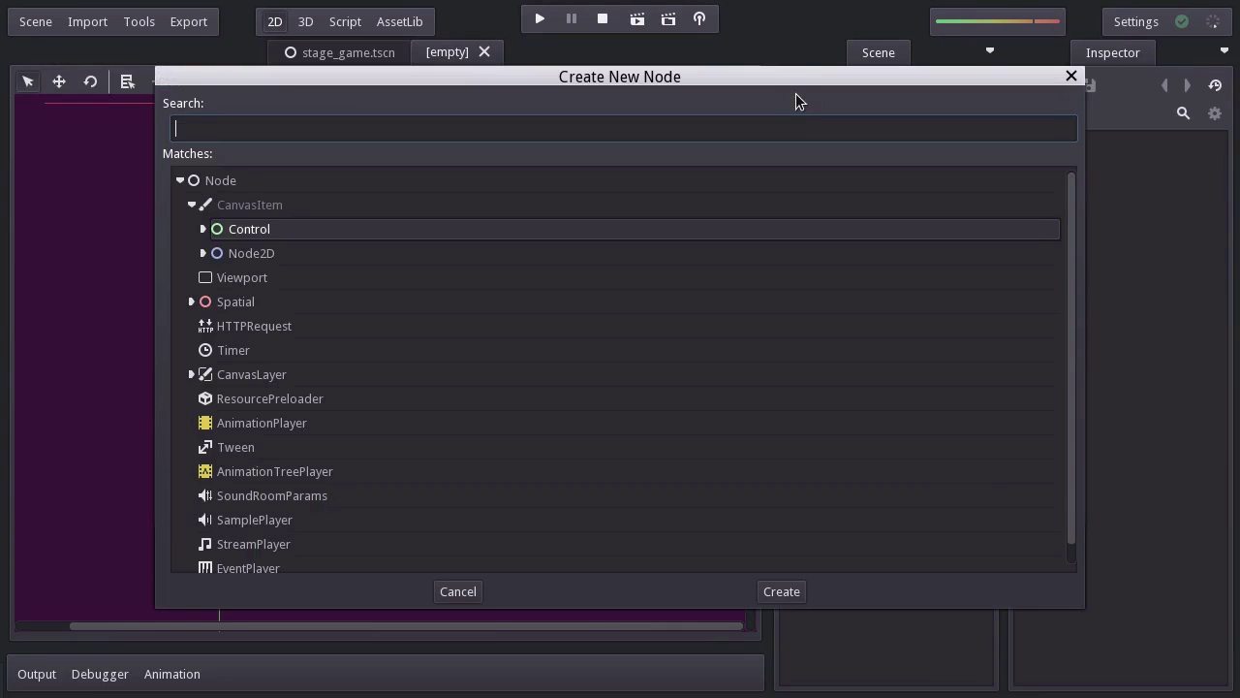
click(203, 253)
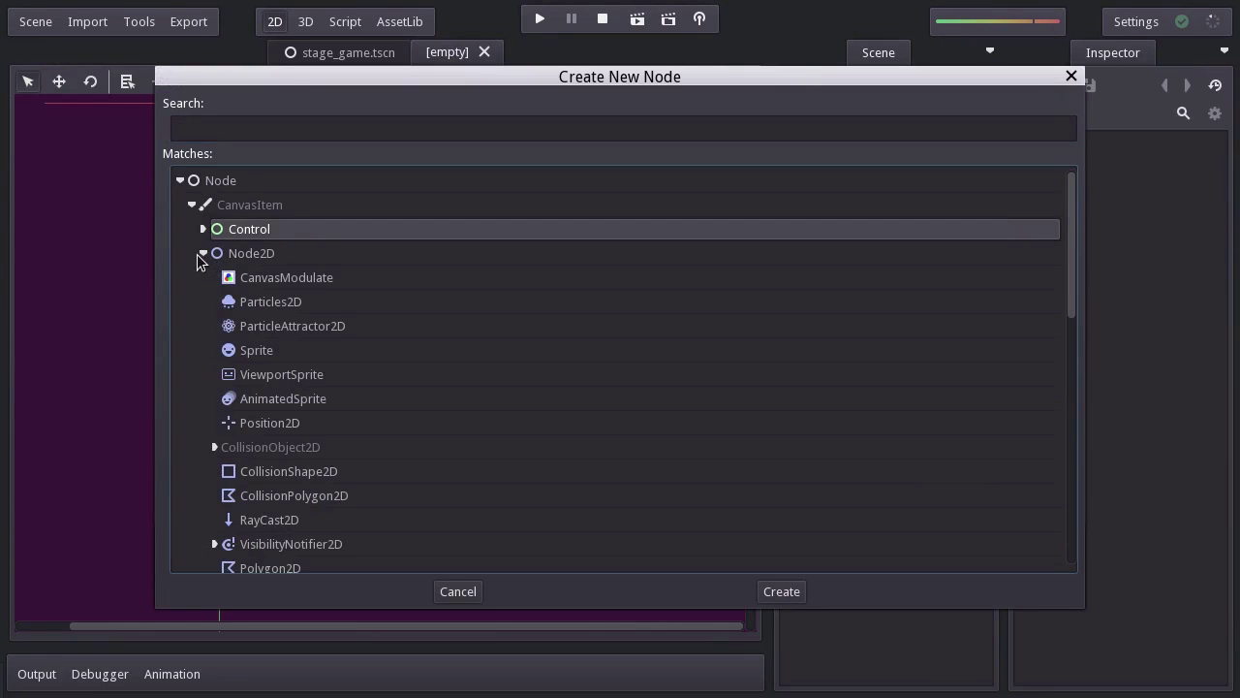
click(212, 446)
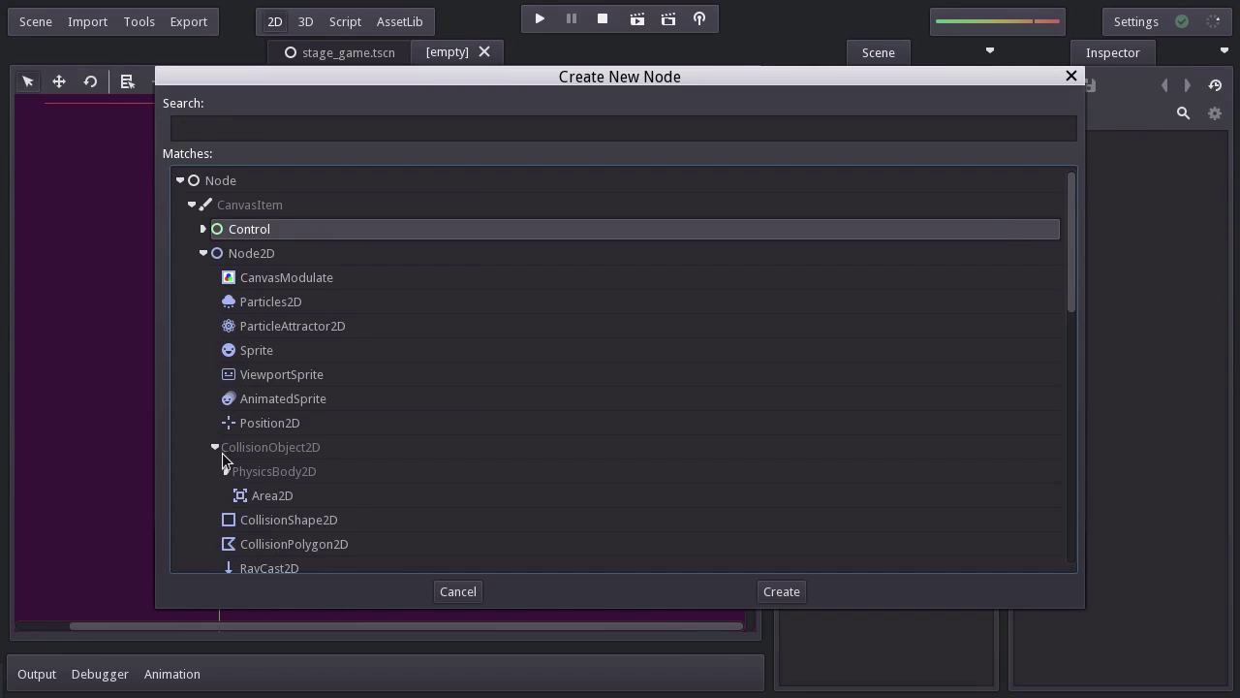
click(264, 500)
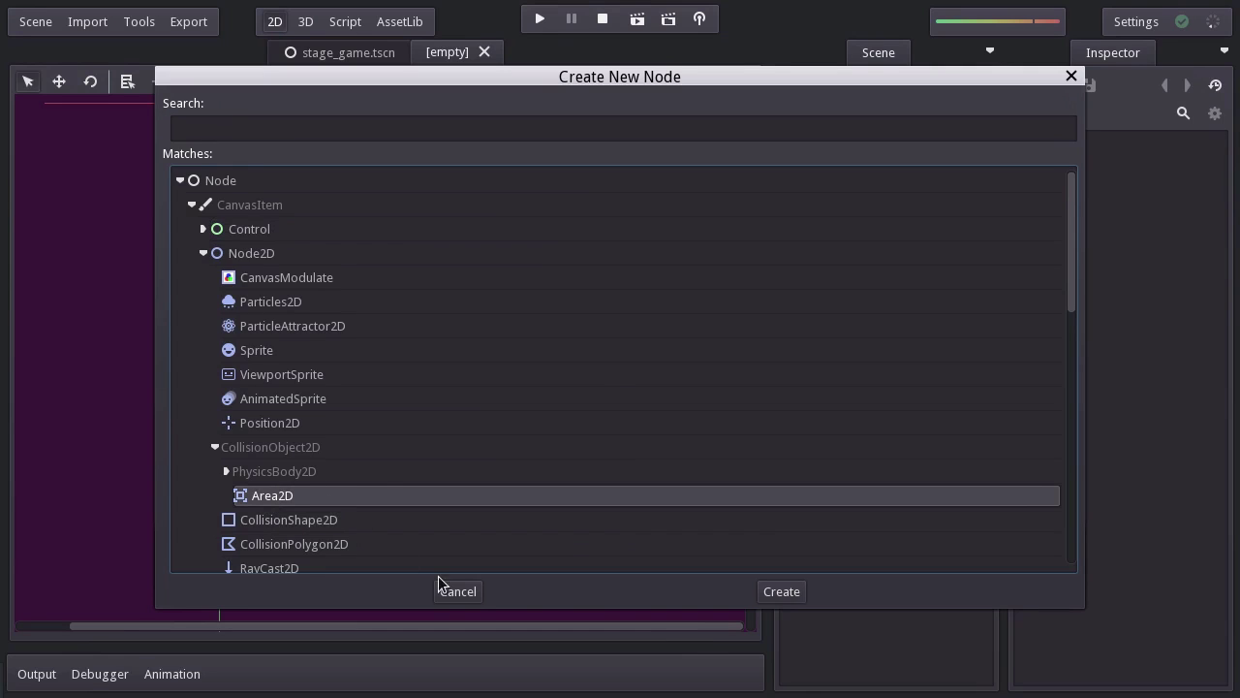
click(780, 591)
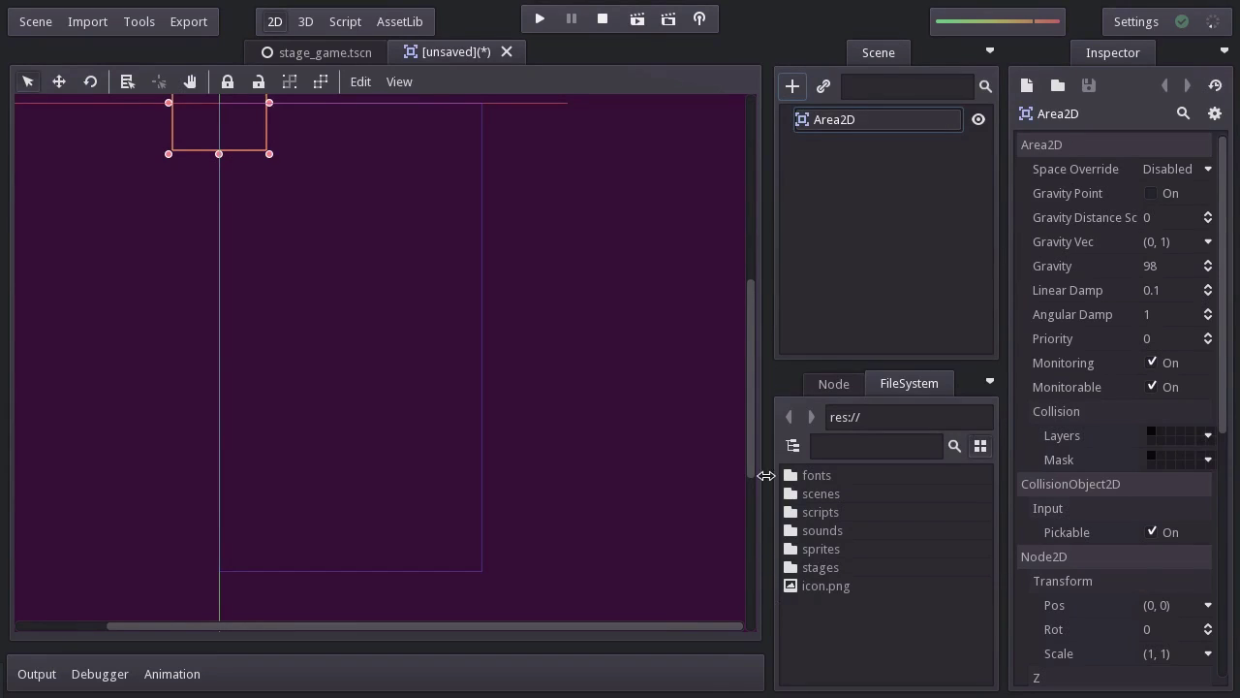
Rename the Area2D to 'ship' and save it as ship.tscn in res://scenes.
double_click(873, 126)
text(ship)
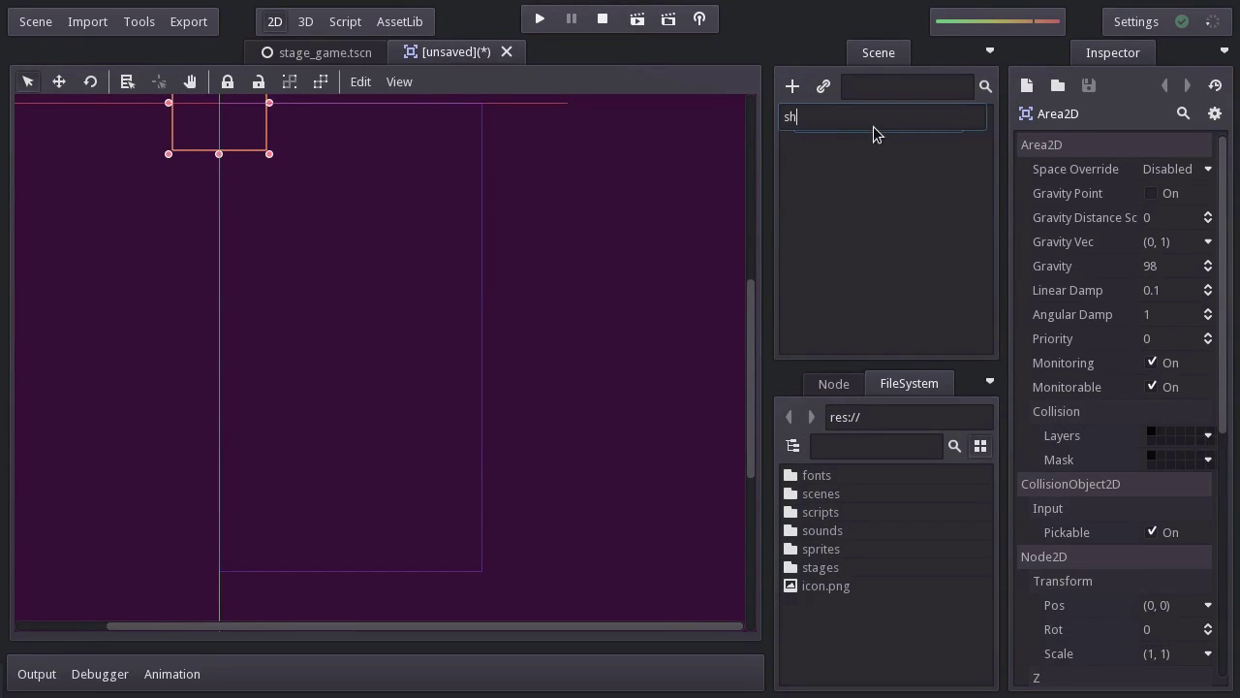
key(Return)
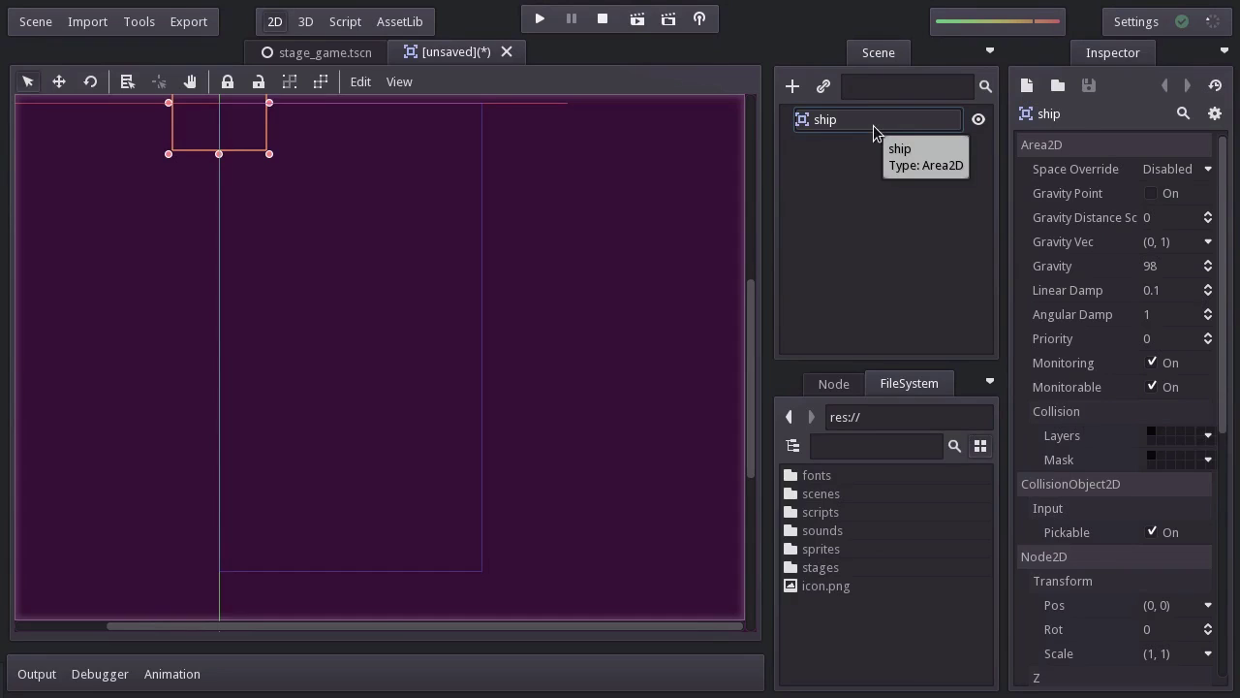
key(ctrl+s)
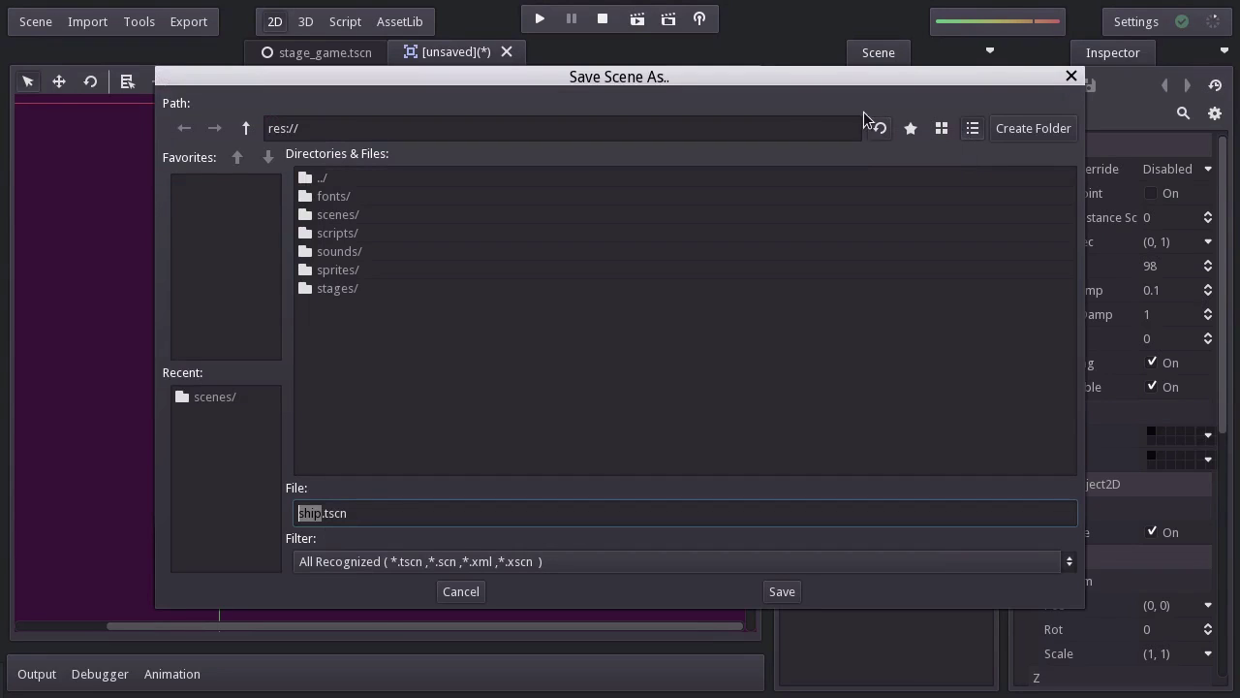
double_click(349, 217)
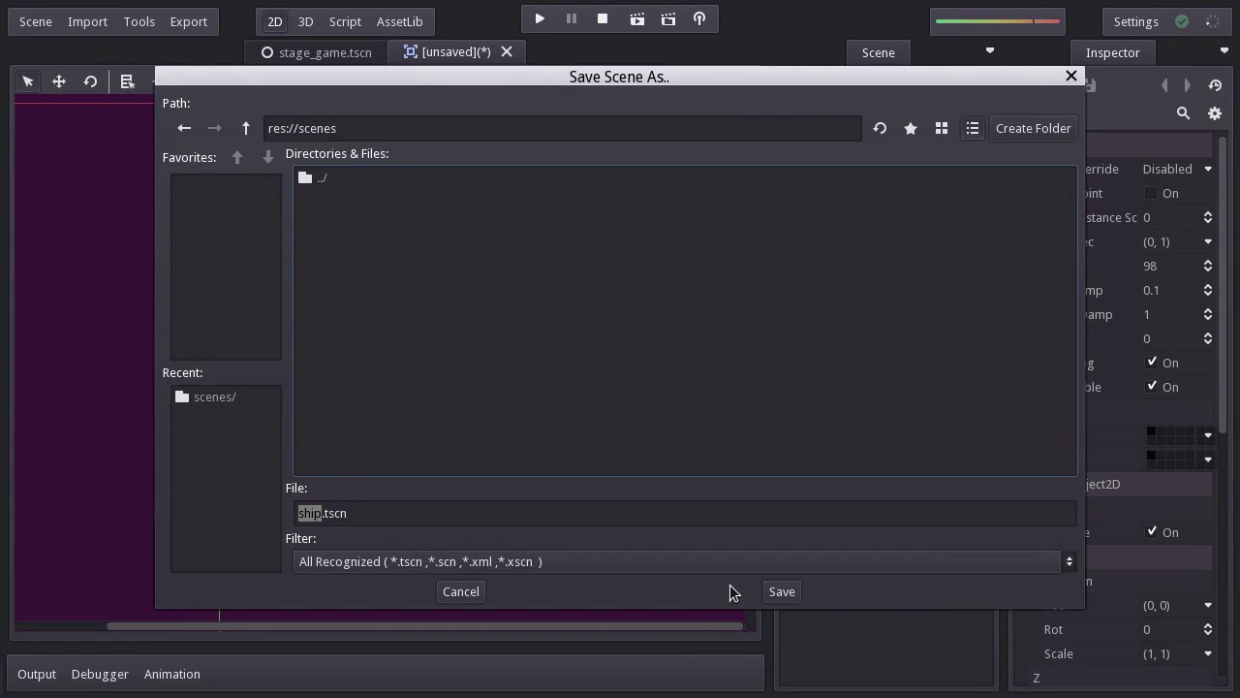
click(779, 590)
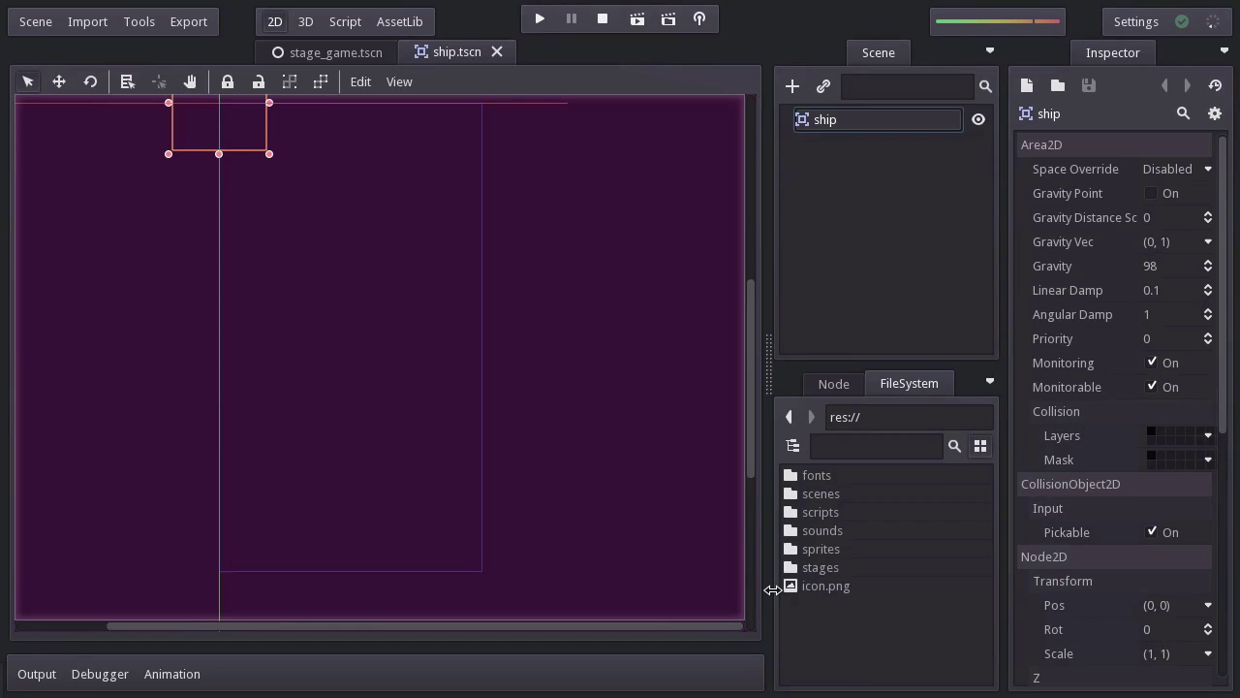
Add a Sprite child node under the ship root.
right_click(821, 121)
click(840, 142)
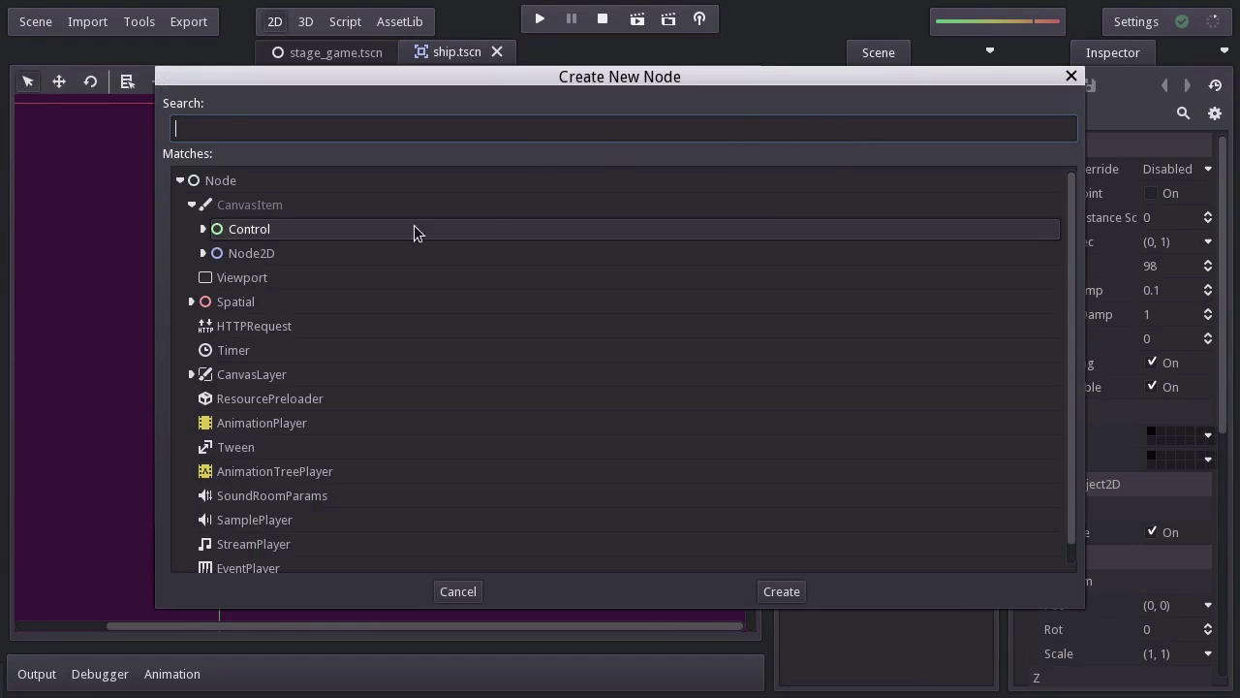
click(203, 253)
click(250, 353)
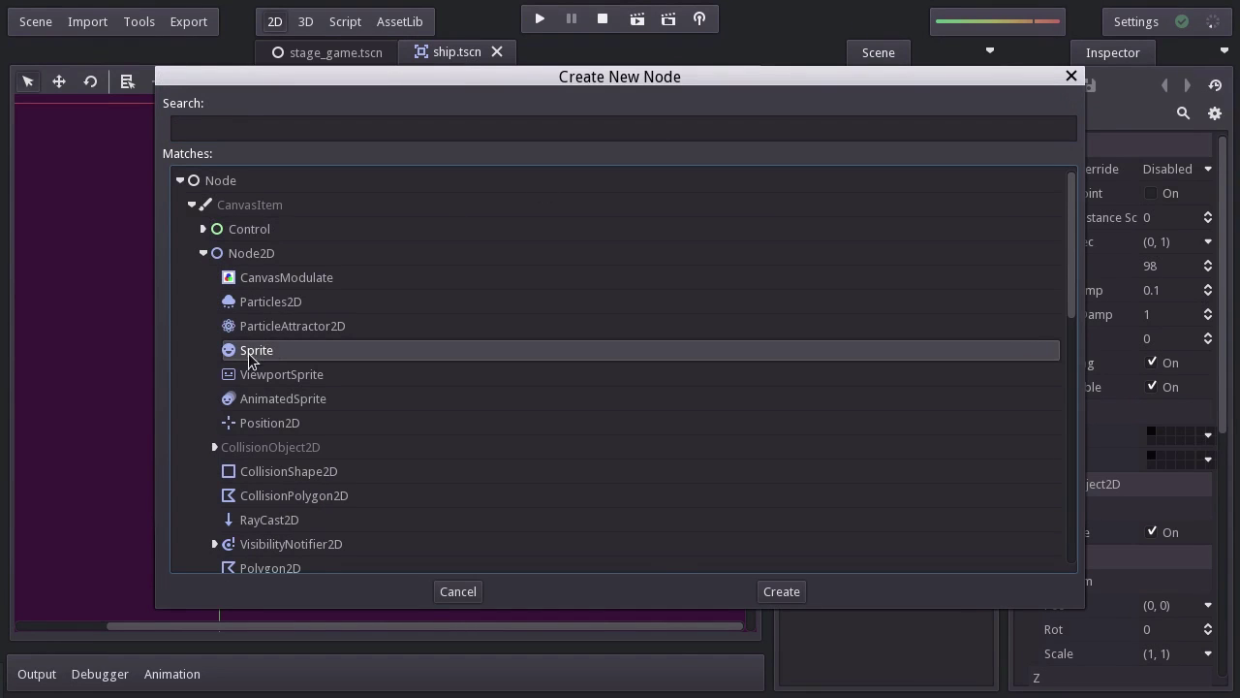
click(779, 593)
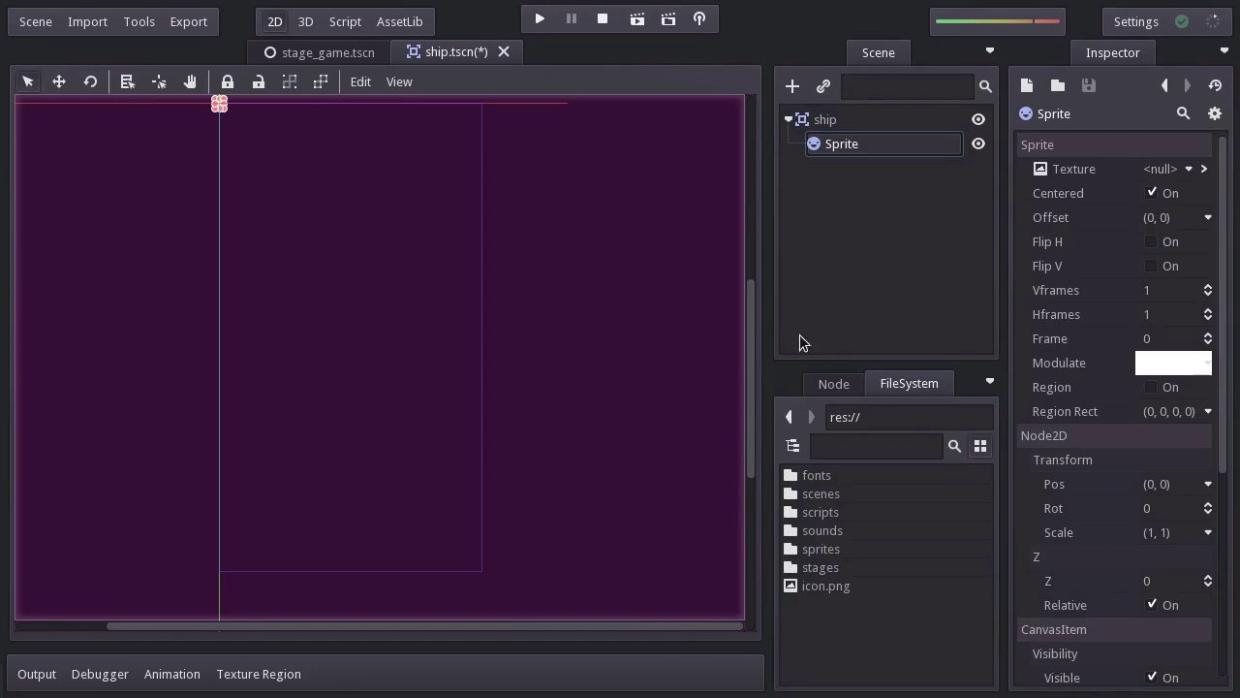
Rename the Sprite node to 'sprite' and select it for editing.
double_click(905, 145)
text(sprite)
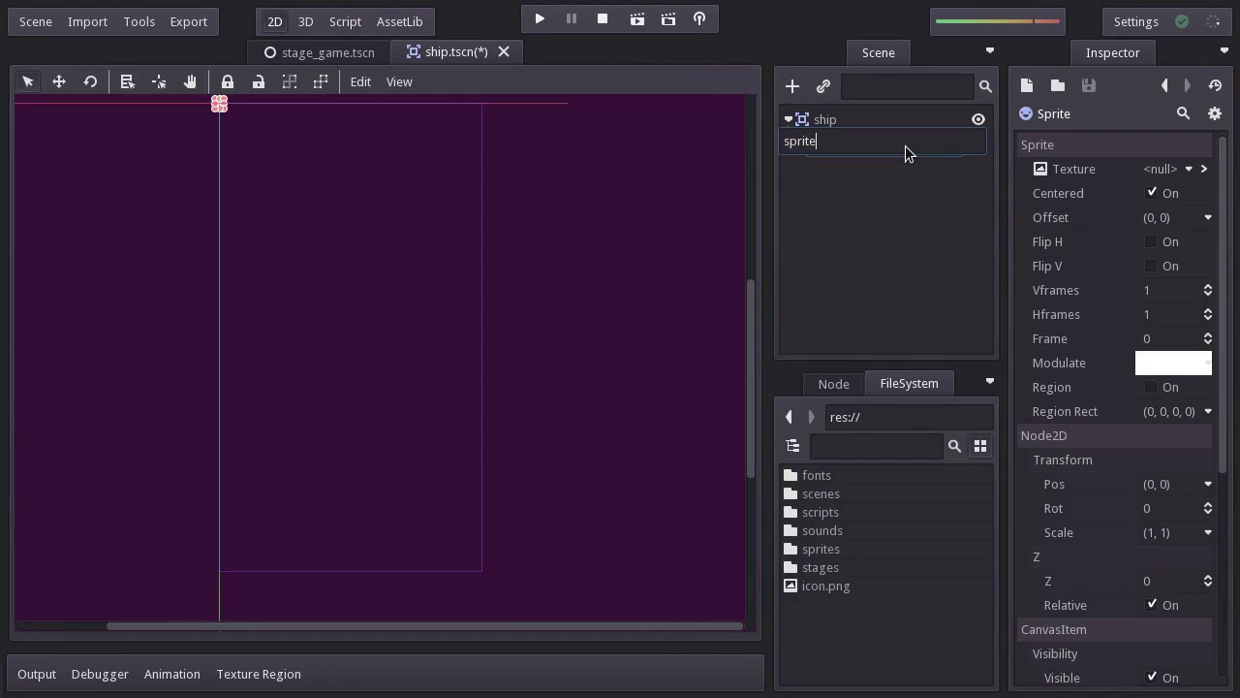
key(Return)
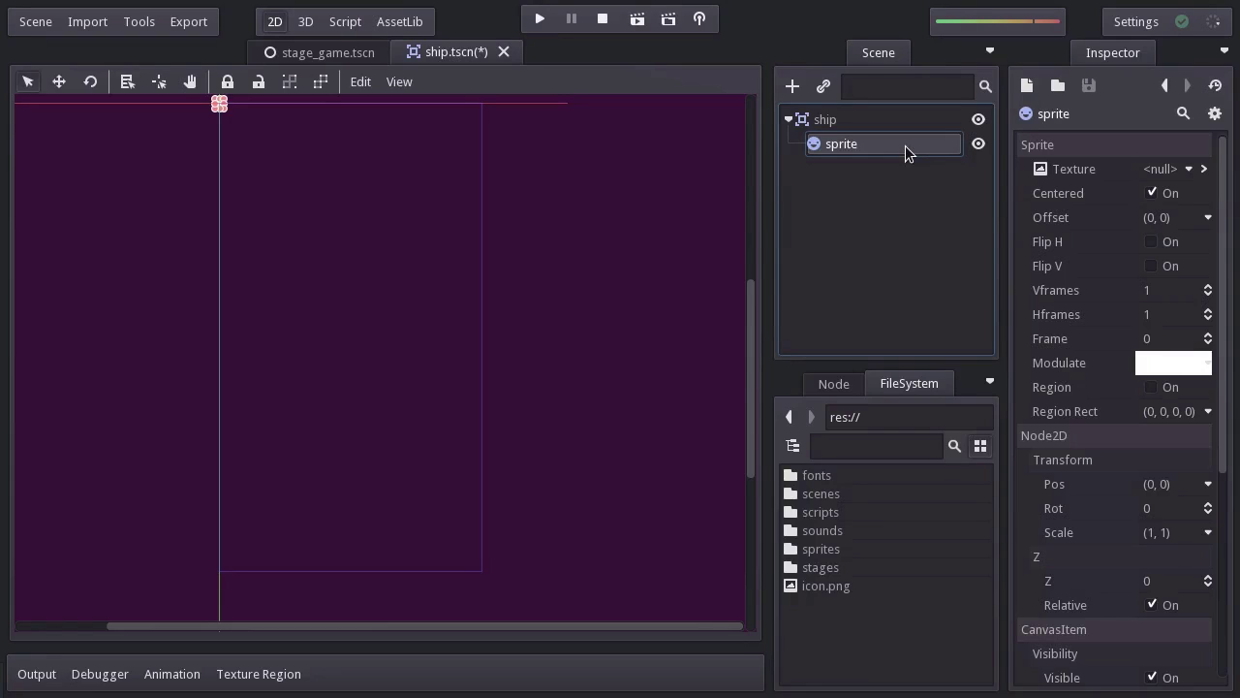
click(864, 119)
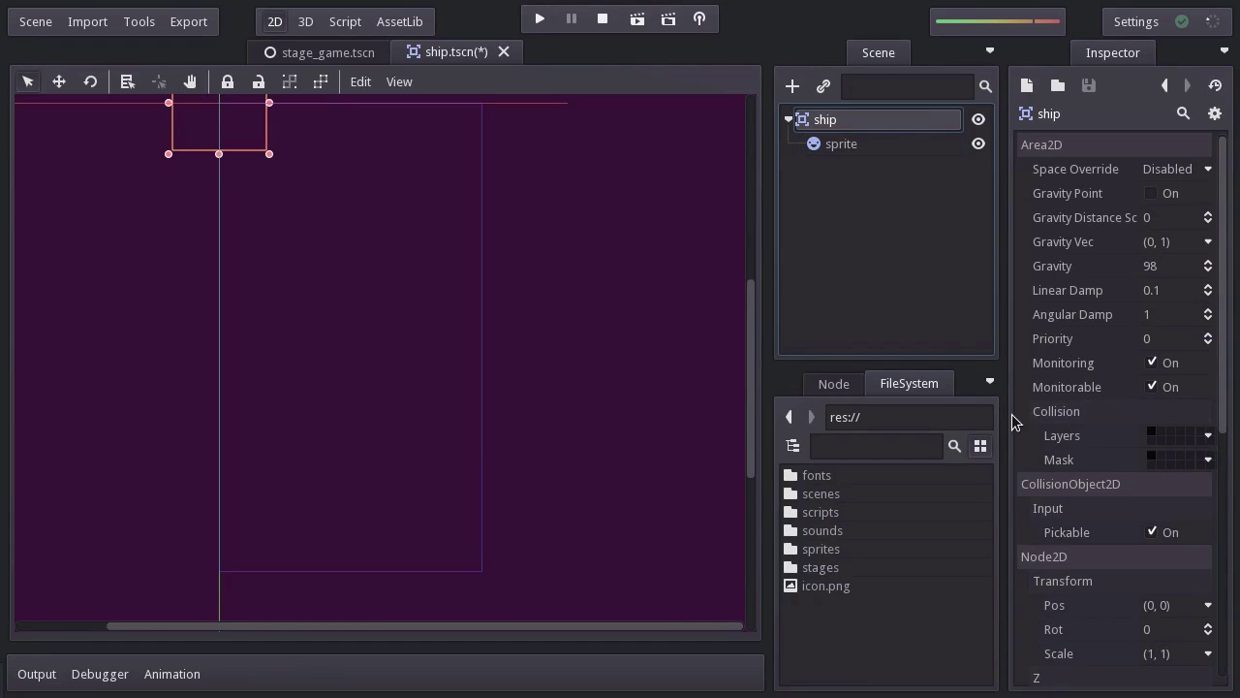
click(843, 143)
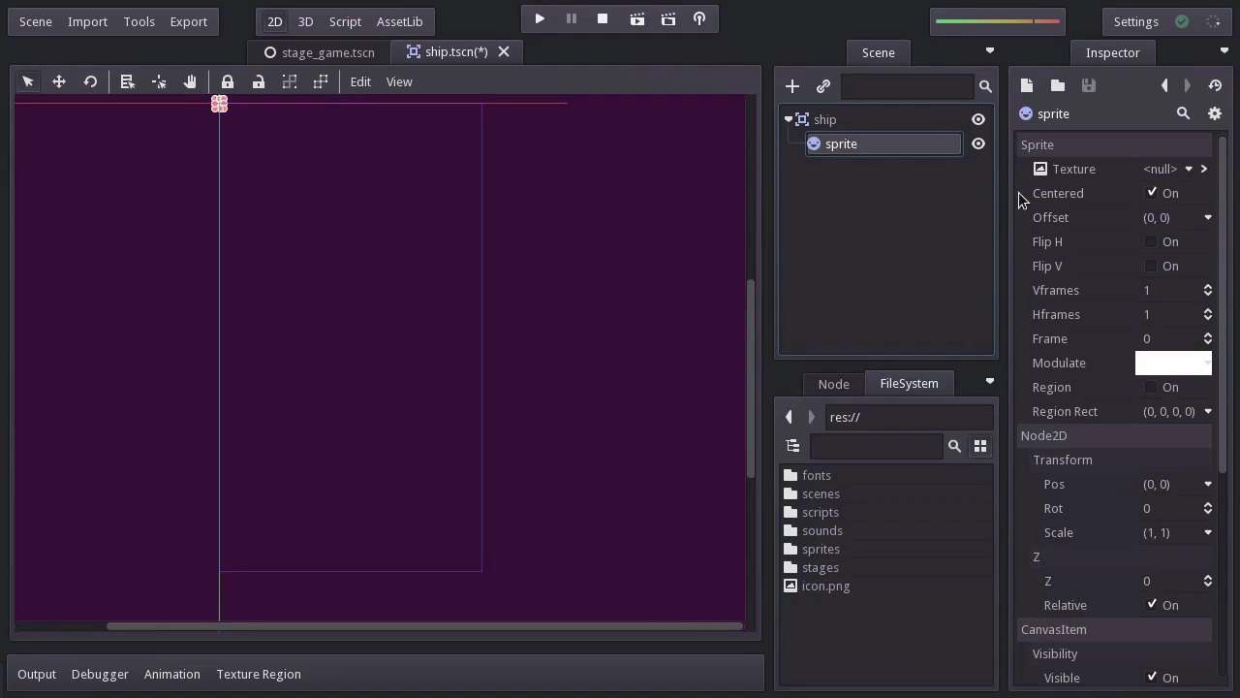
Load res://sprites/ship.png as the sprite's texture and pan the ship into view.
click(1160, 170)
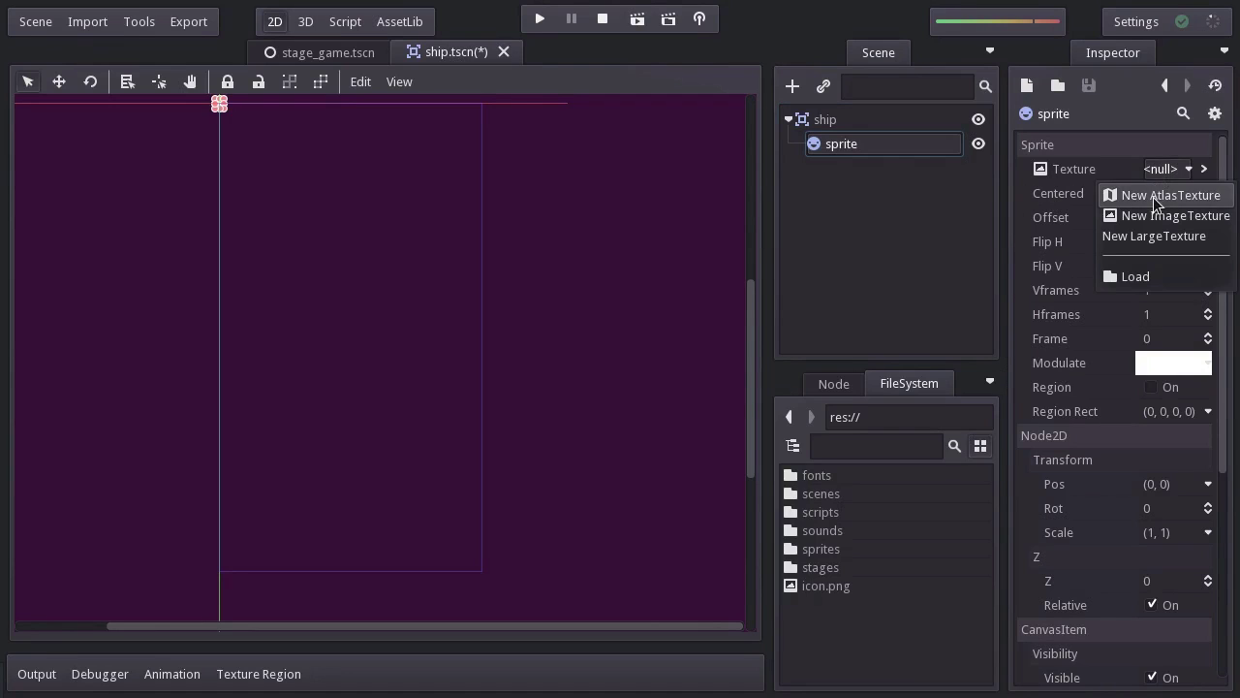
click(1134, 276)
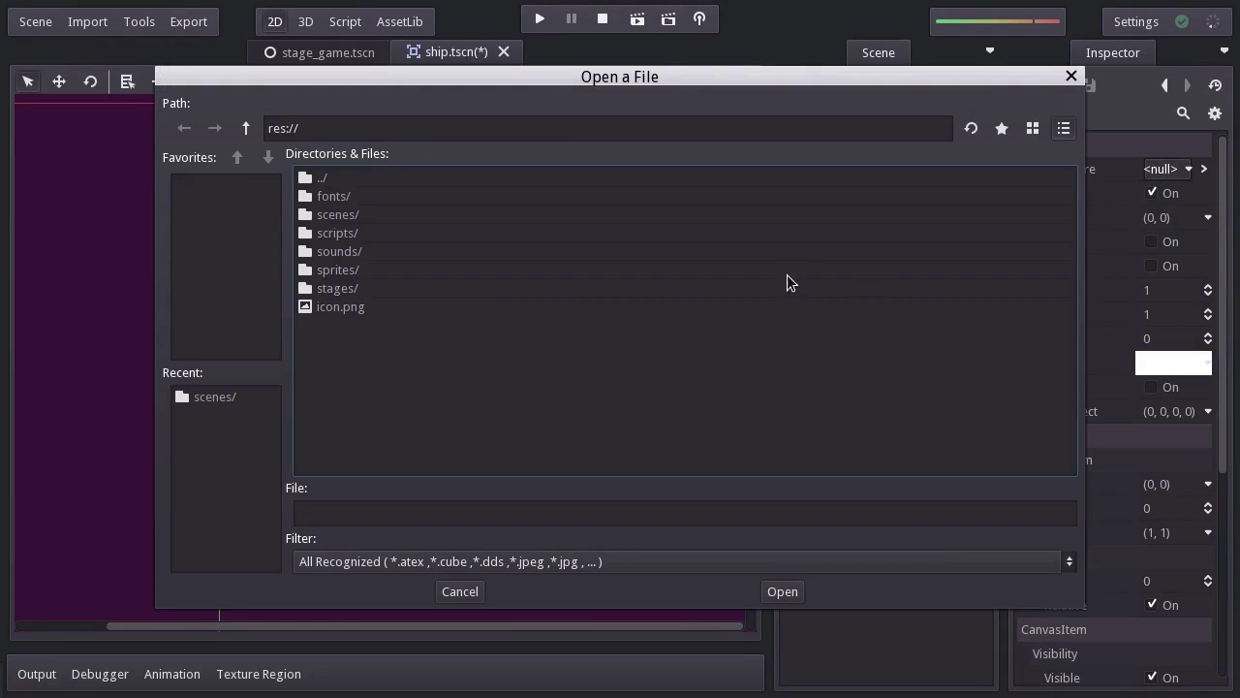
double_click(347, 271)
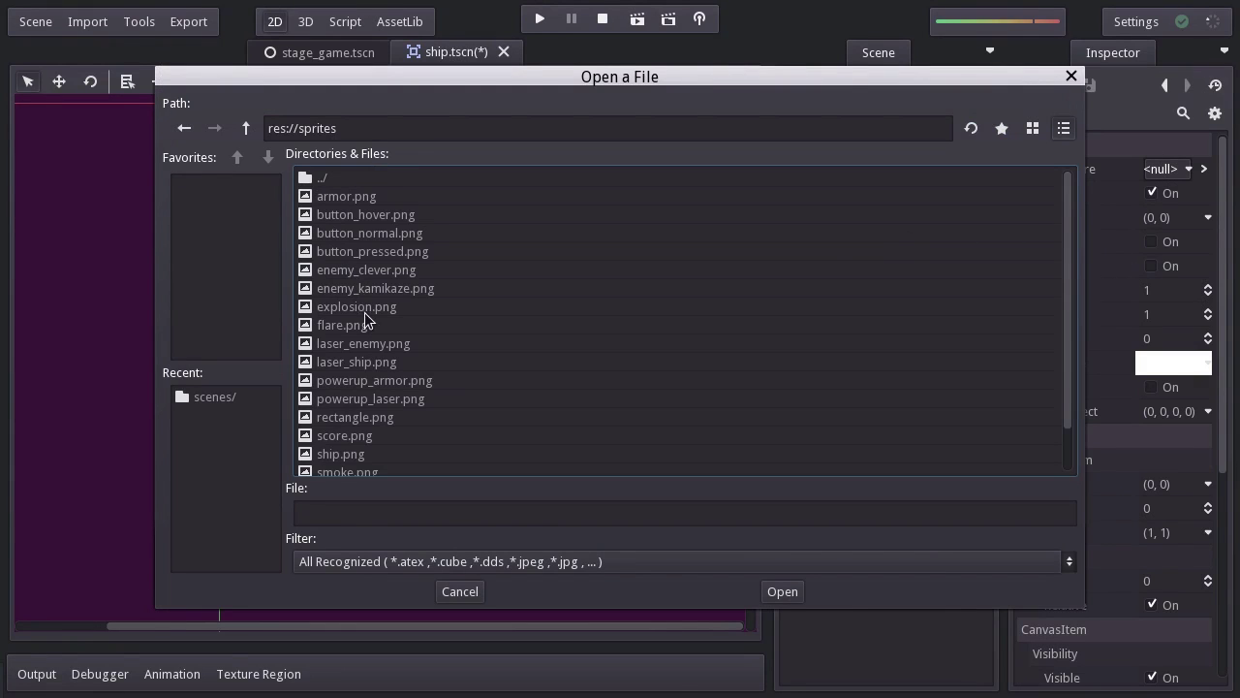
click(334, 455)
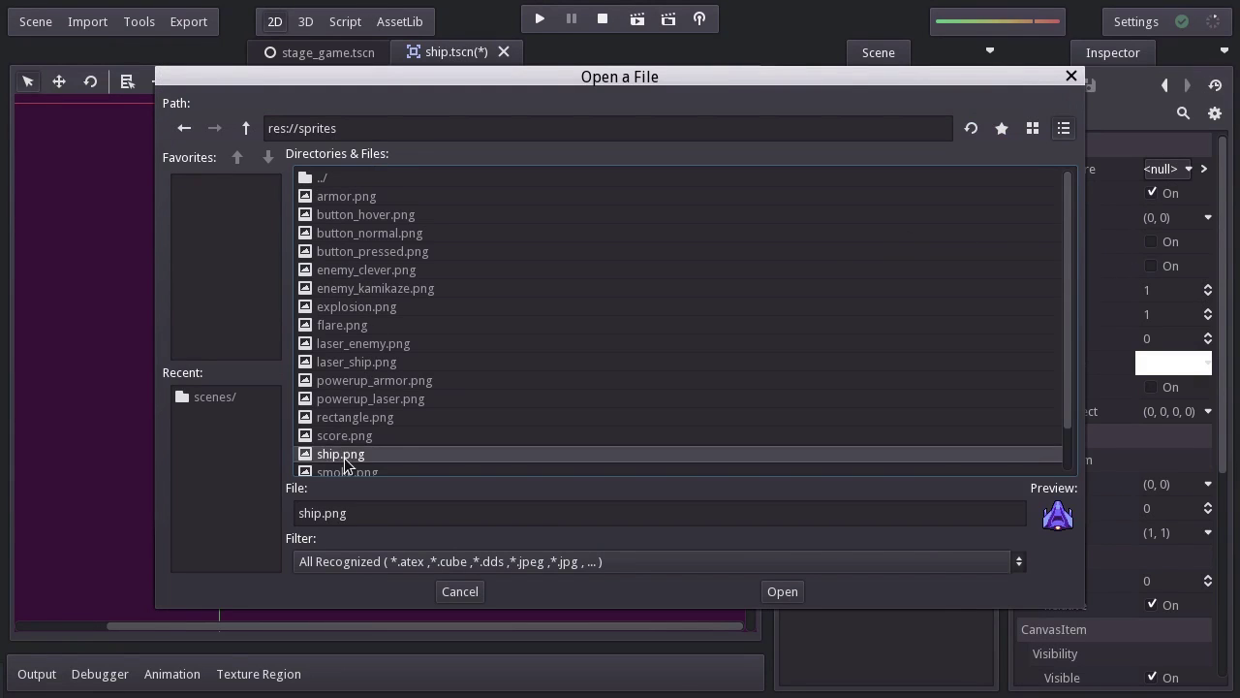
click(782, 591)
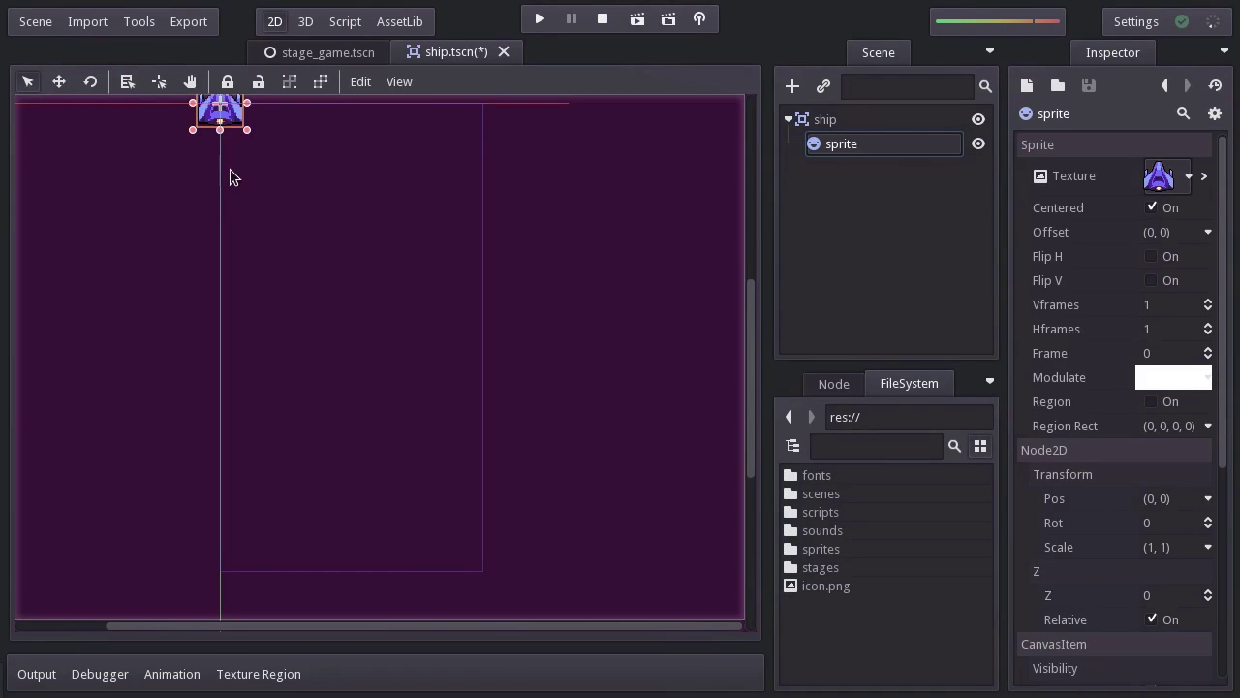
middle_drag(230, 169, 217, 202)
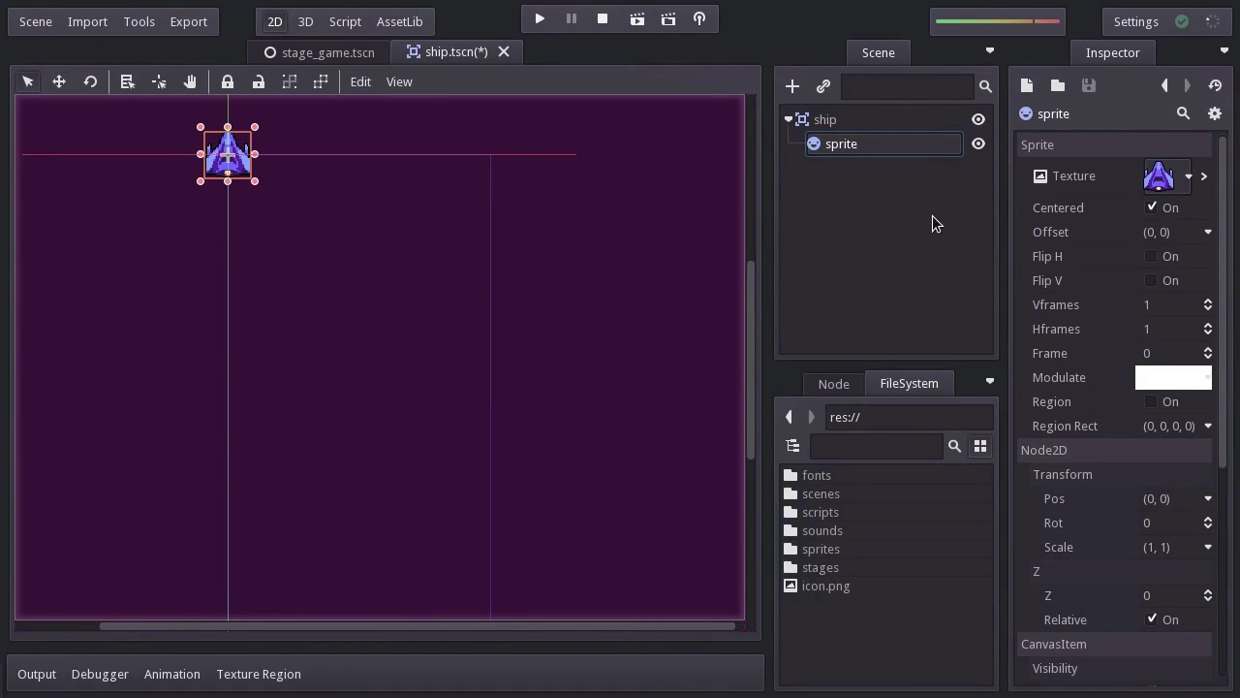
click(831, 120)
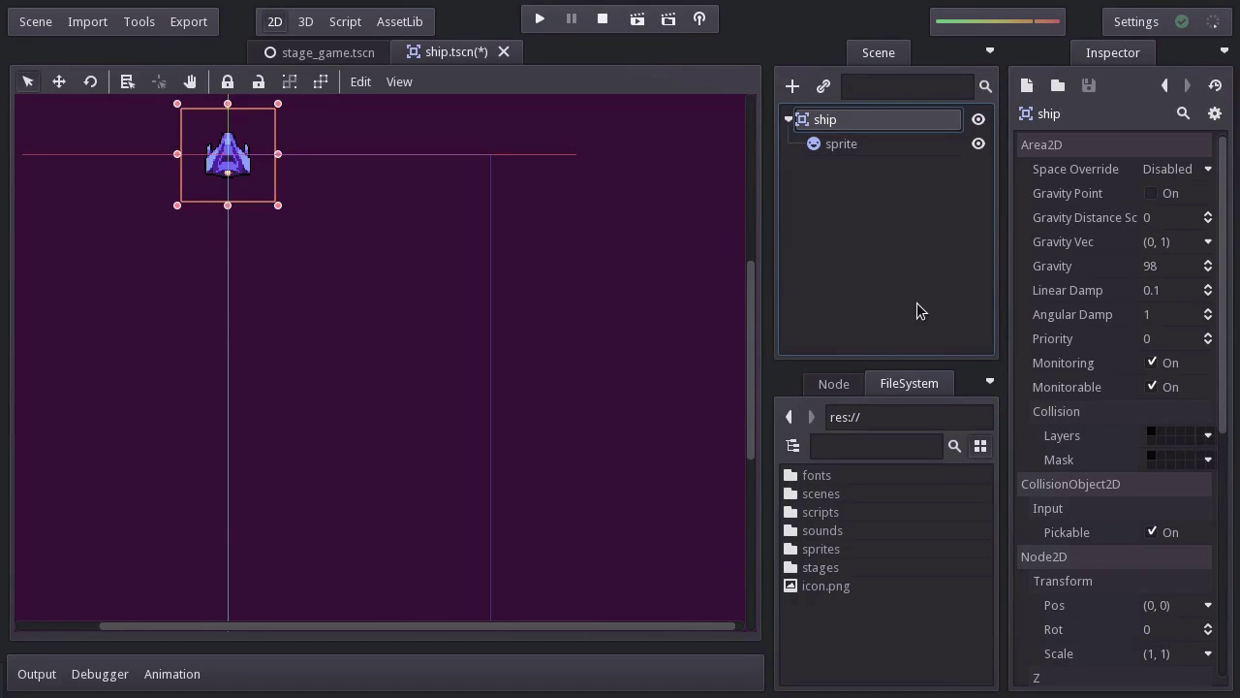
Add a CollisionShape2D under ship, dismiss its warning, and assign a new RectangleShape2D.
right_click(829, 120)
click(853, 137)
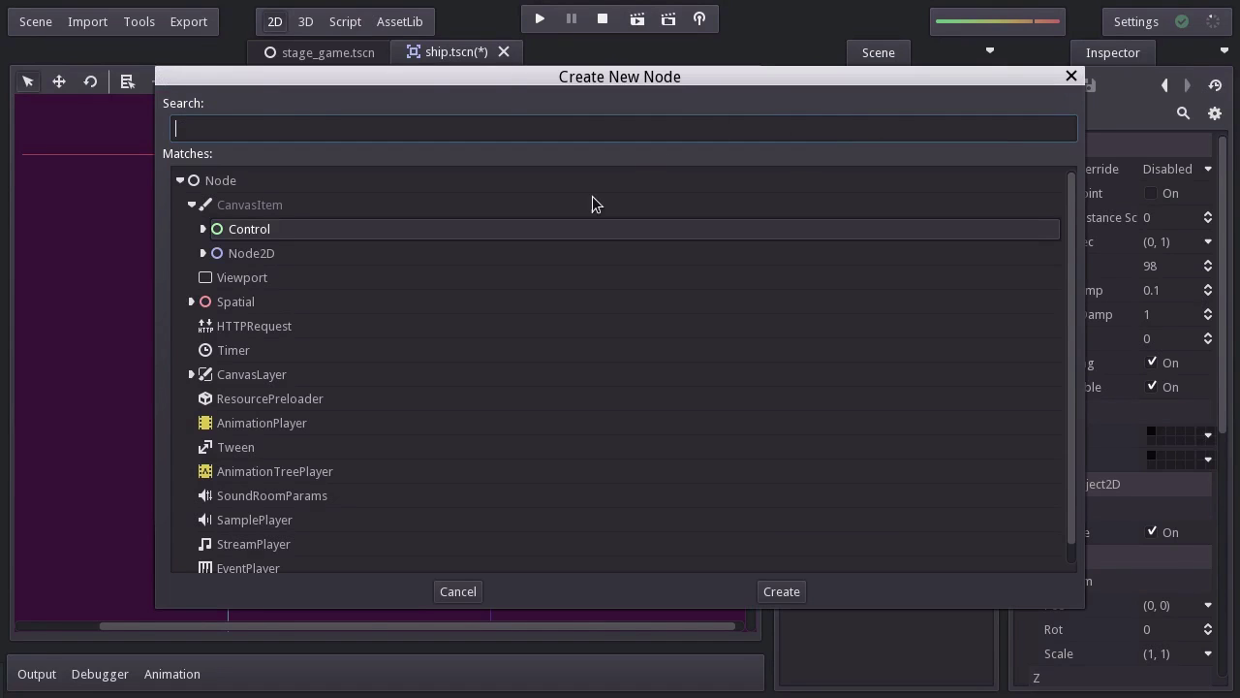
click(203, 253)
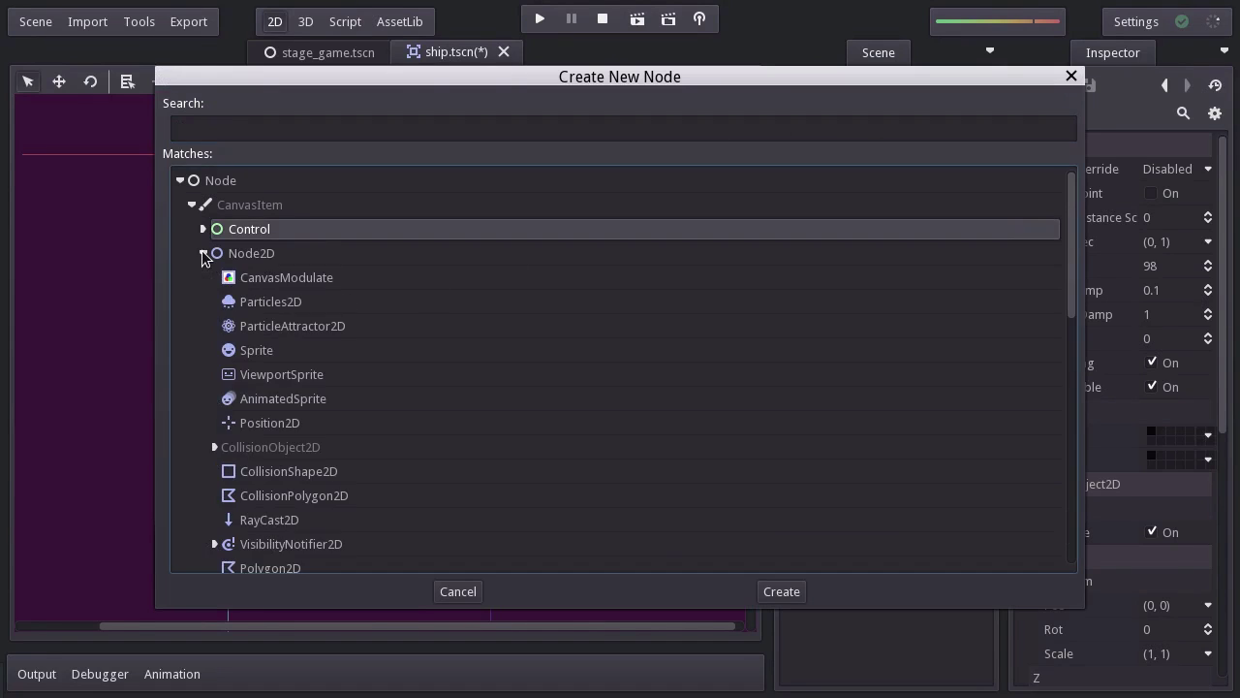
click(254, 475)
click(781, 591)
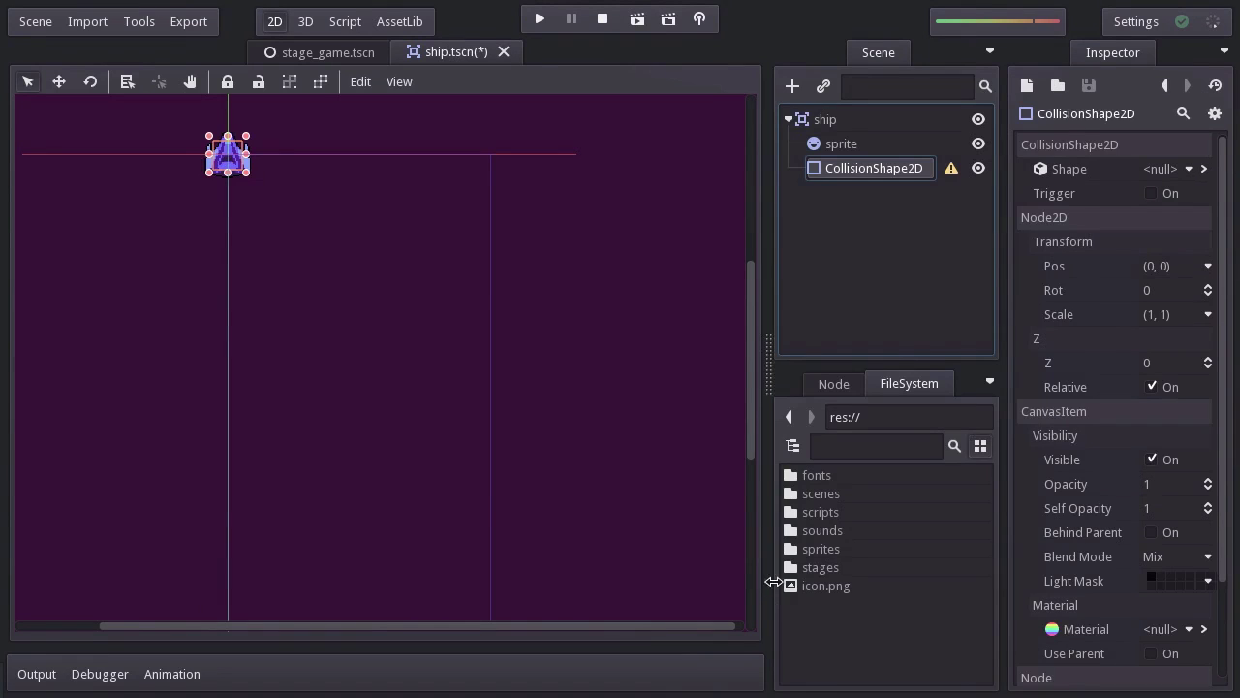
click(950, 171)
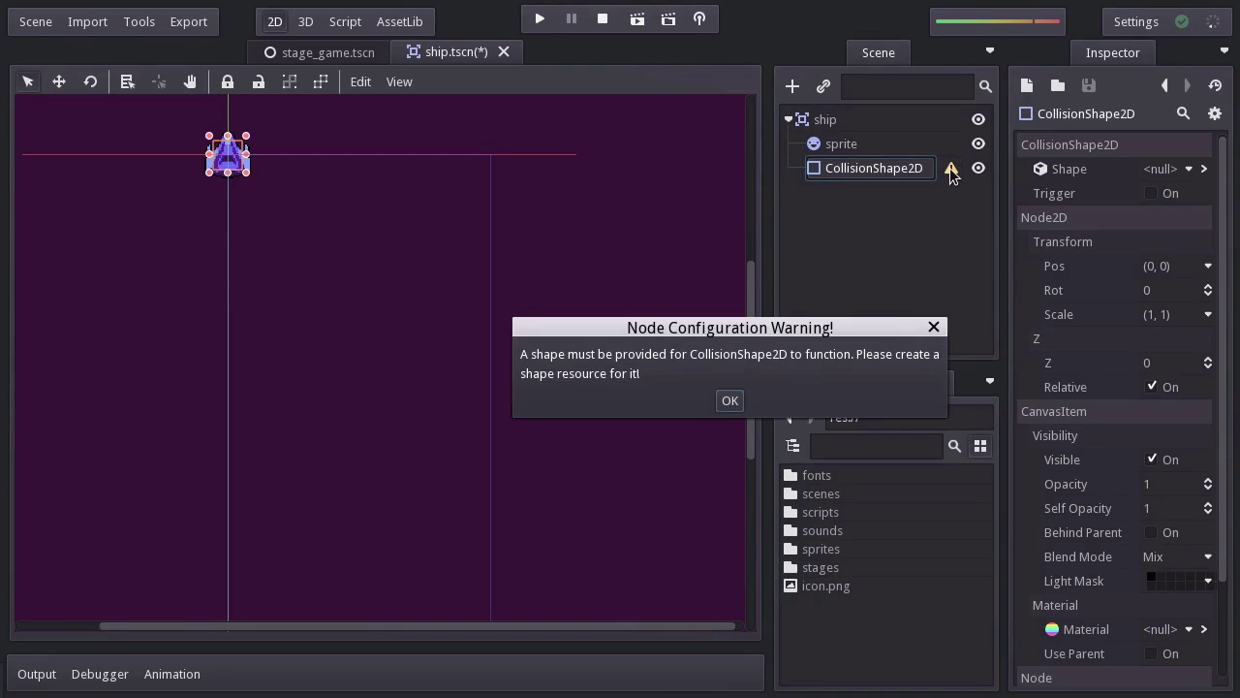
click(733, 400)
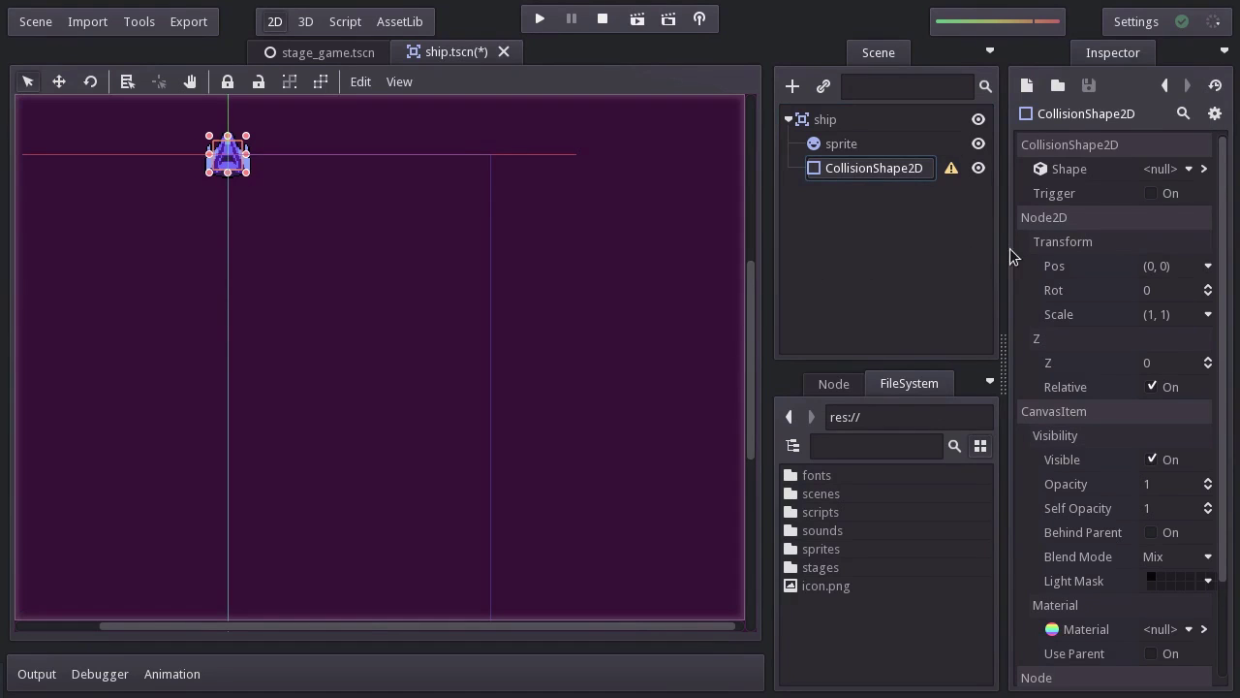
click(1163, 170)
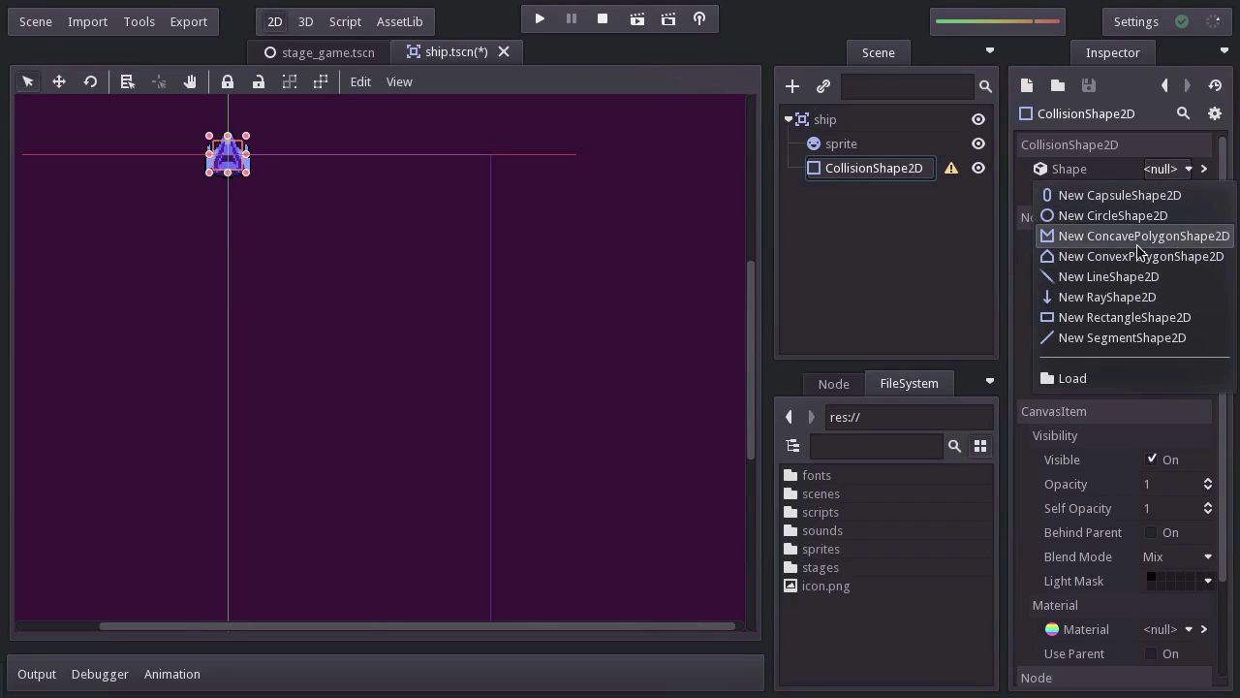
click(1077, 320)
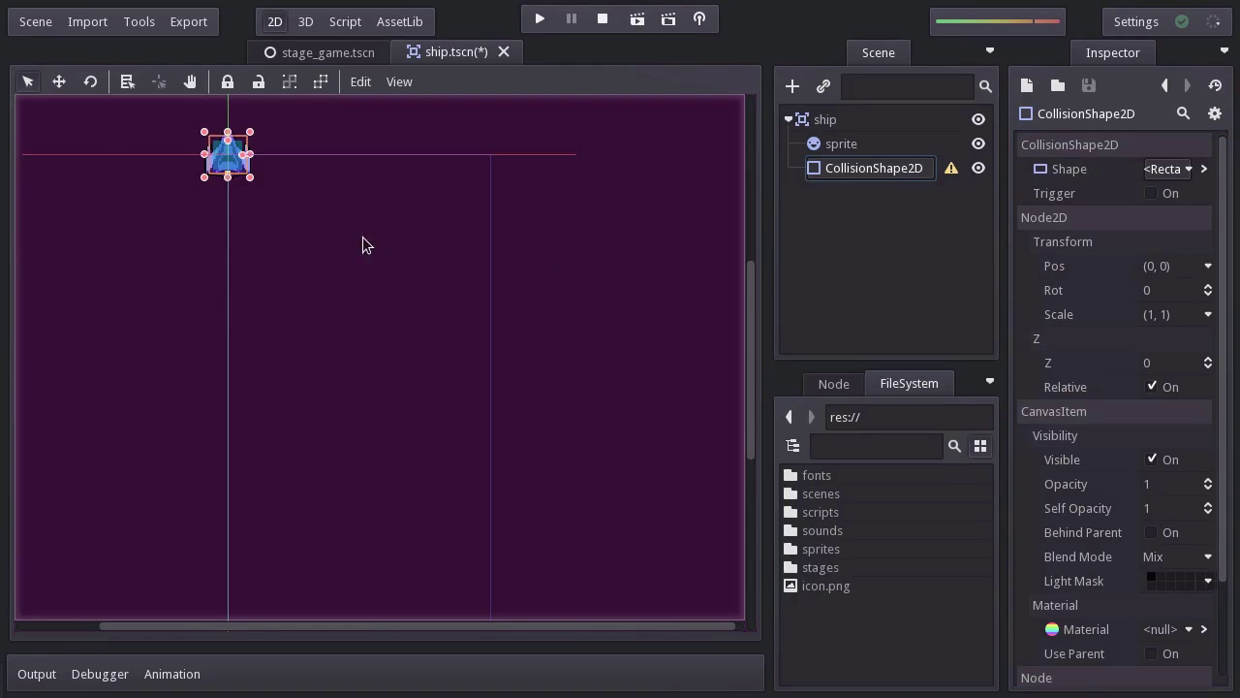
scroll(269, 208, up, 4)
middle_drag(252, 183, 431, 368)
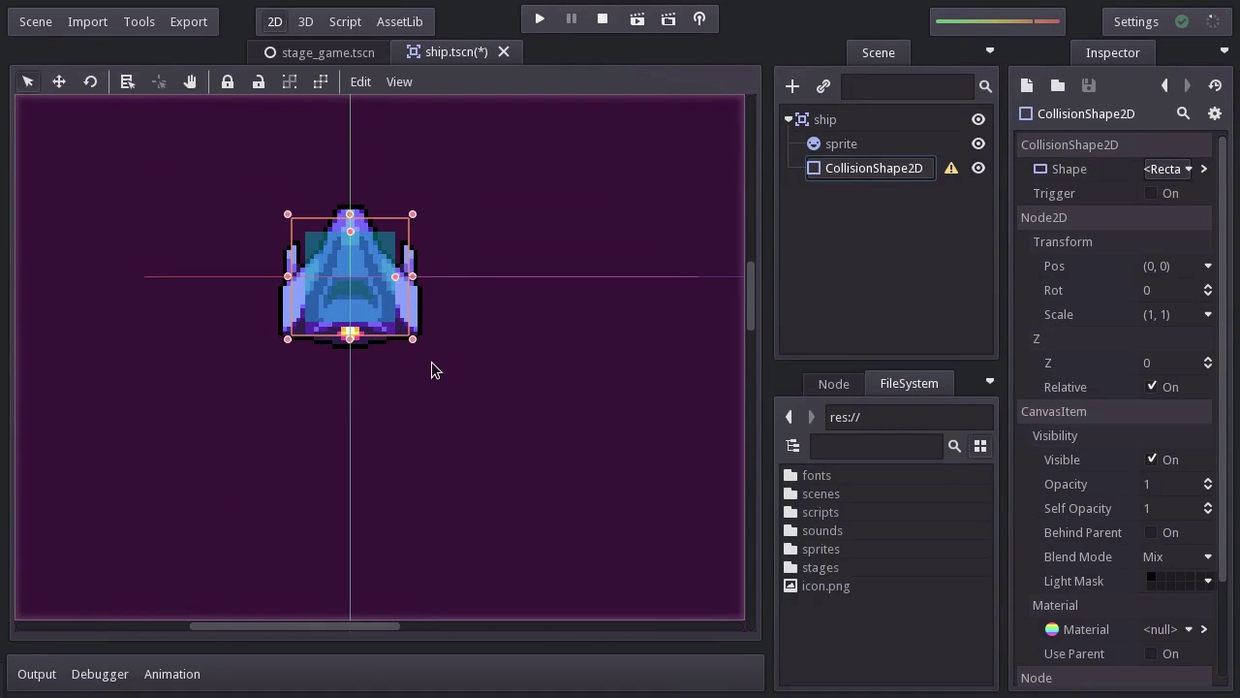
scroll(431, 363, up, 2)
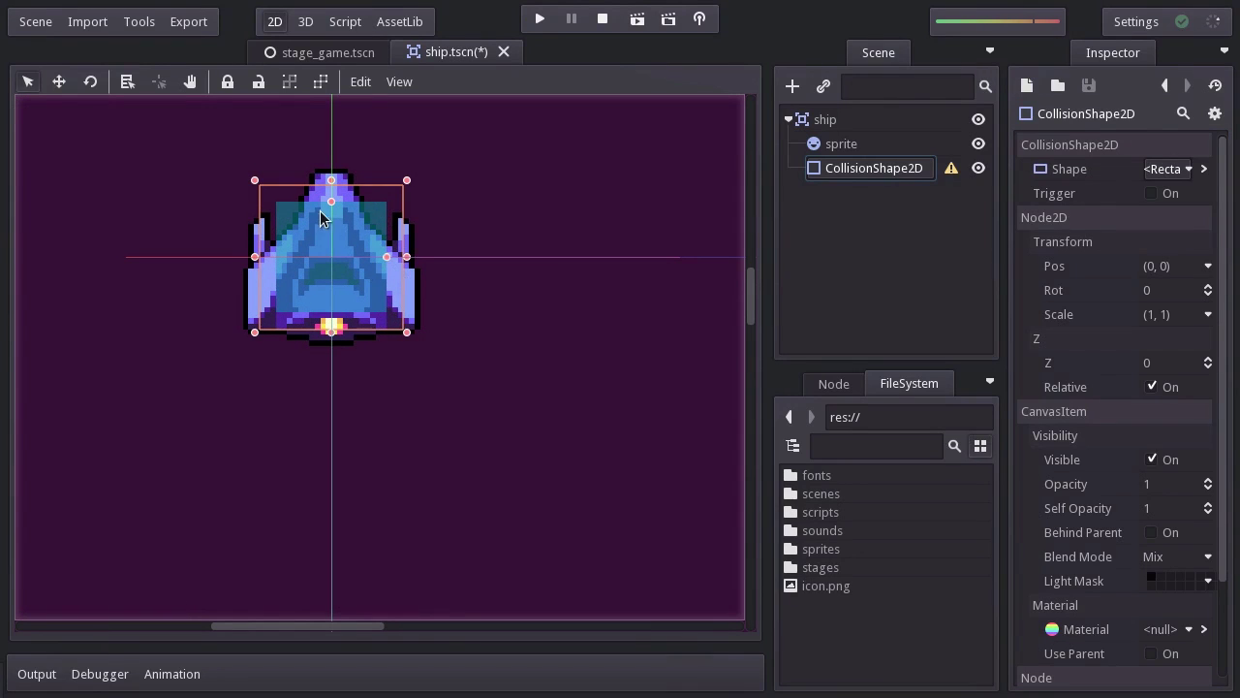
drag(386, 257, 447, 257)
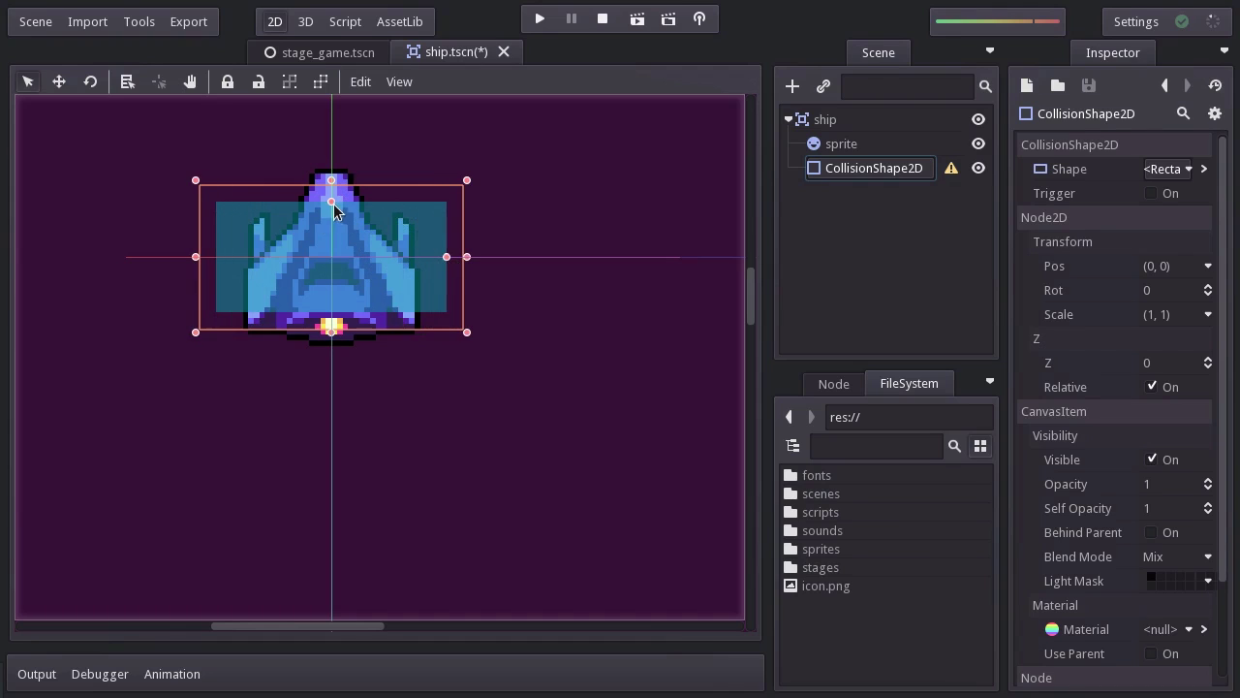
drag(333, 204, 336, 157)
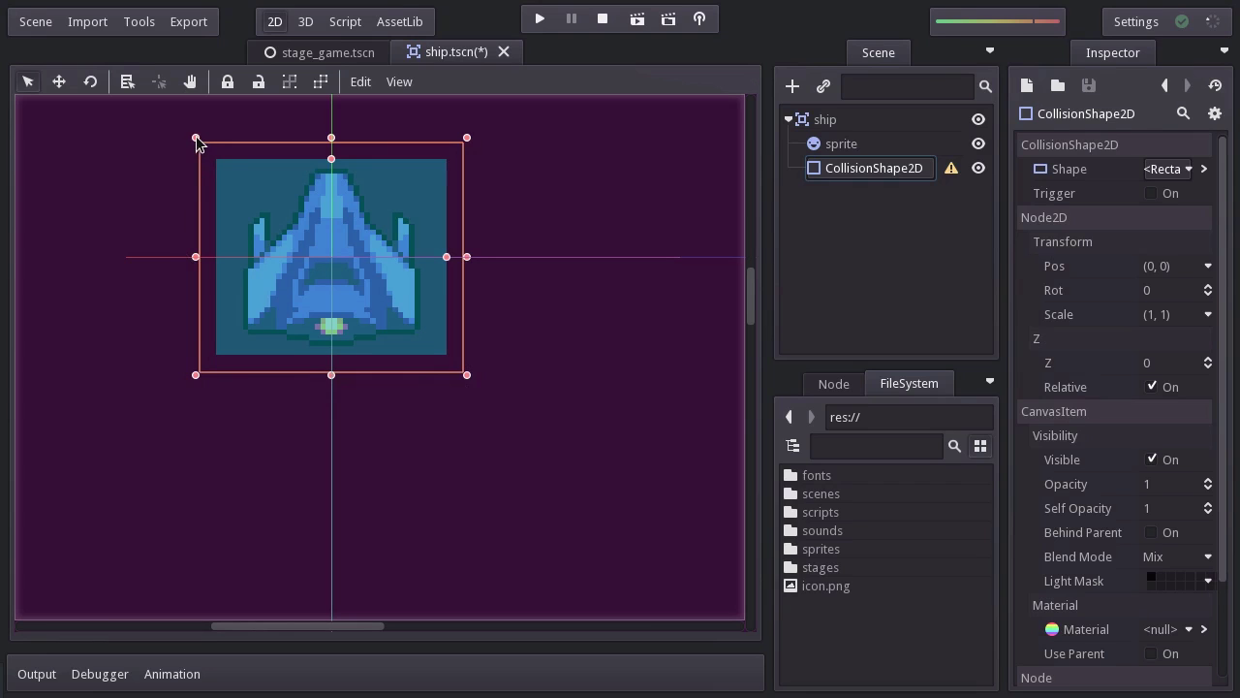
drag(197, 138, 126, 219)
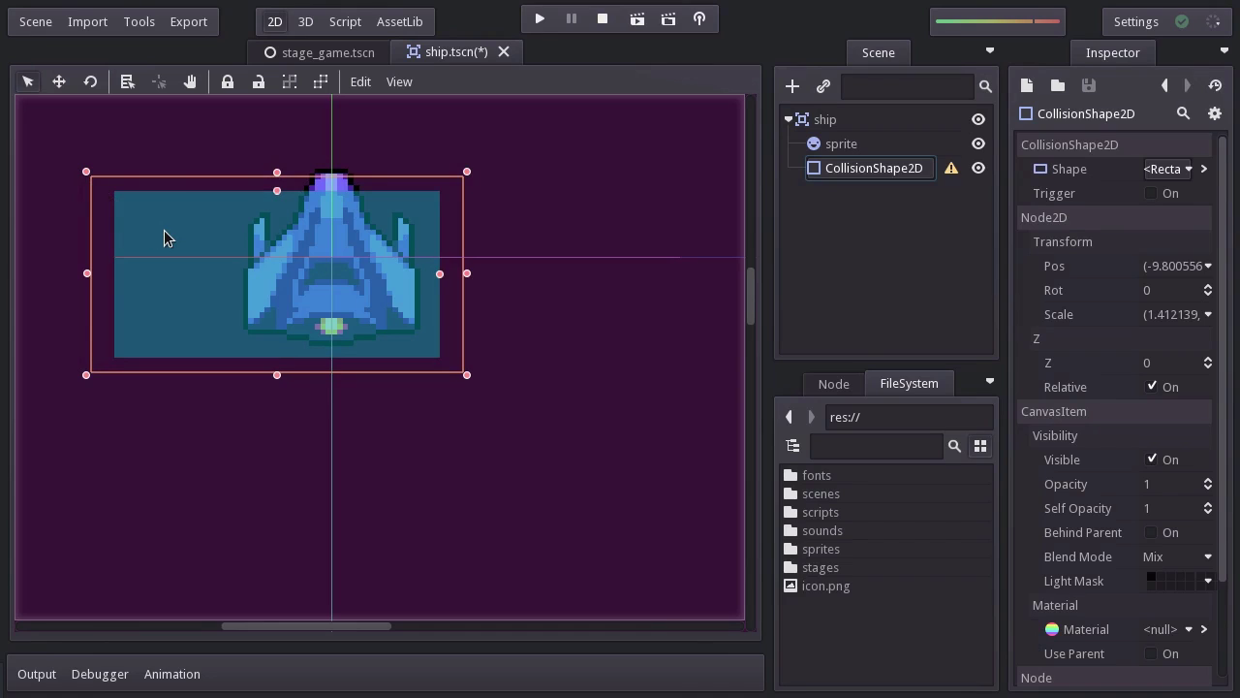
key(ctrl+z)
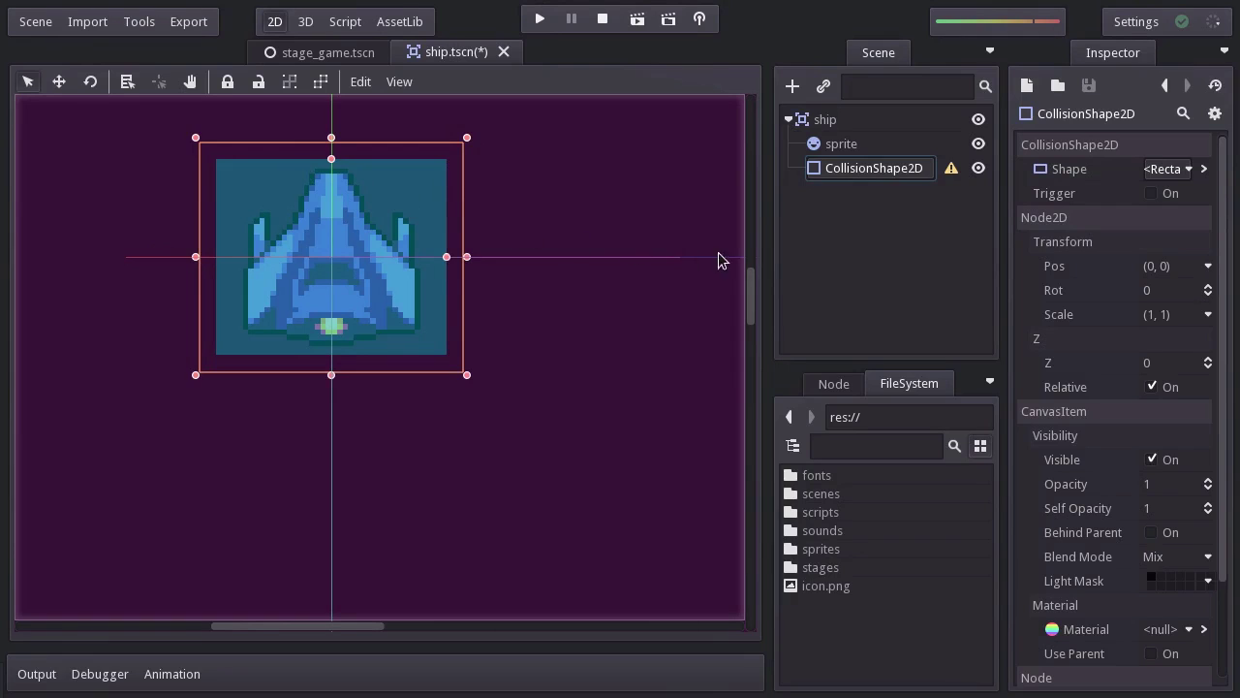
Set the RectangleShape2D extents to x 16 and y 16.
click(1188, 169)
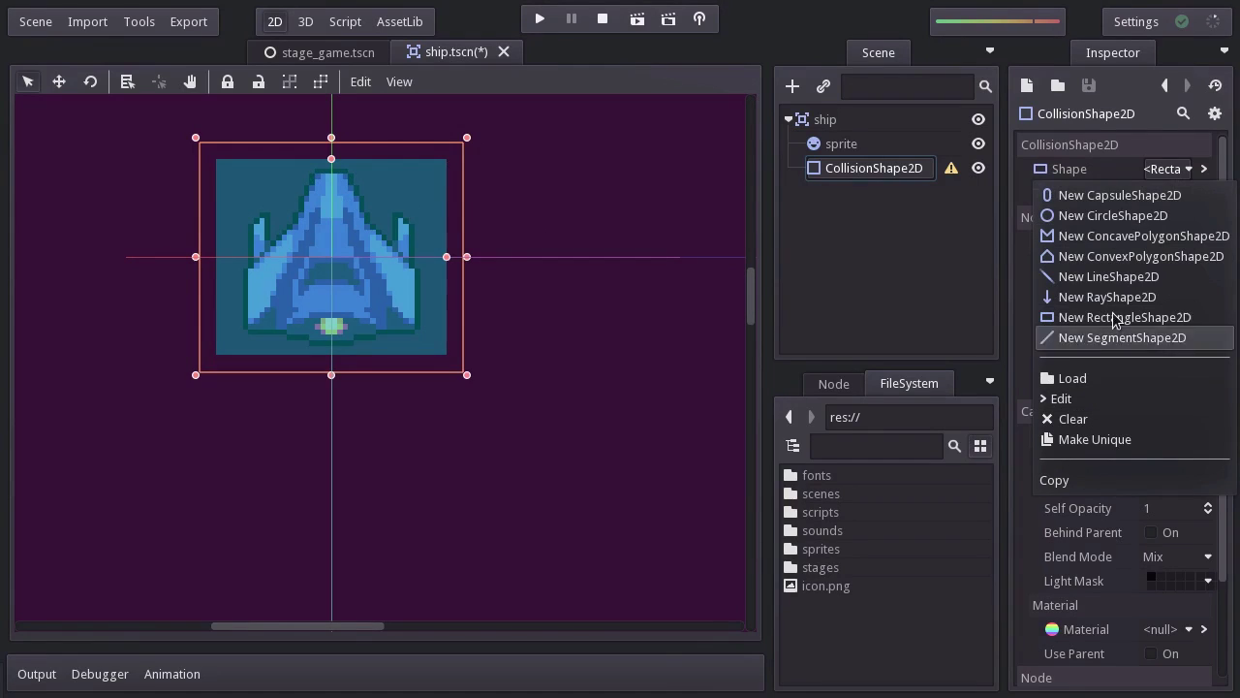
click(1206, 171)
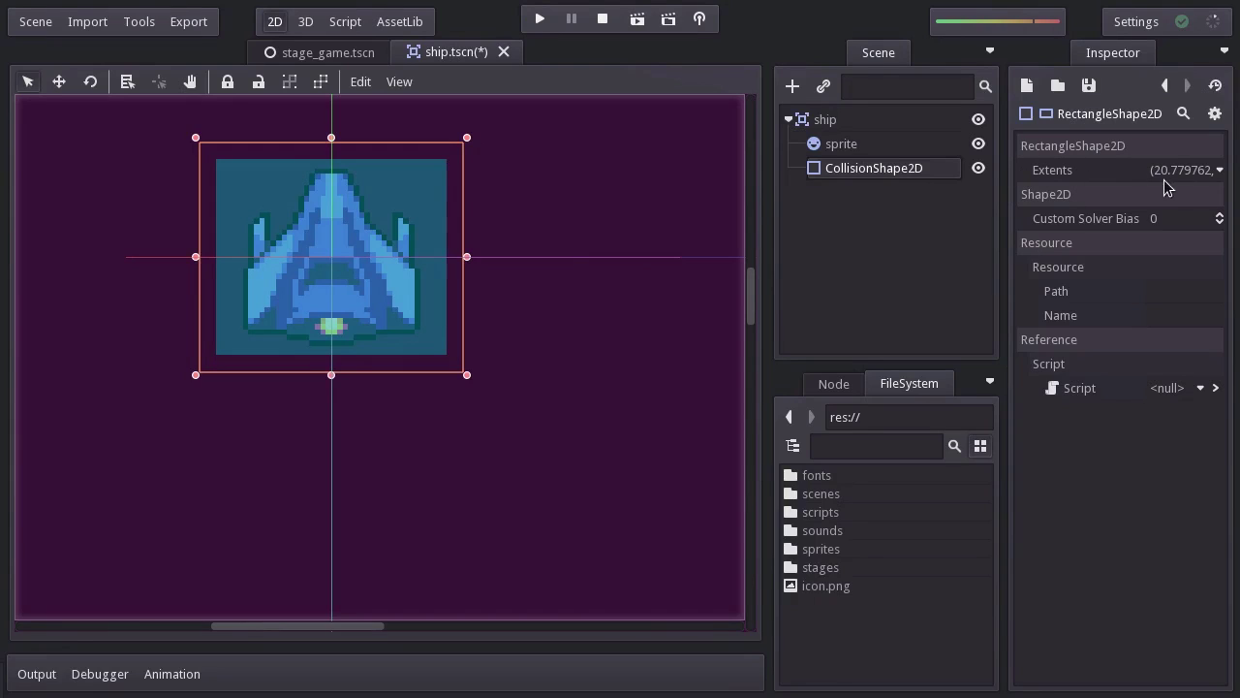
click(1202, 170)
text(16)
key(Tab)
text(11)
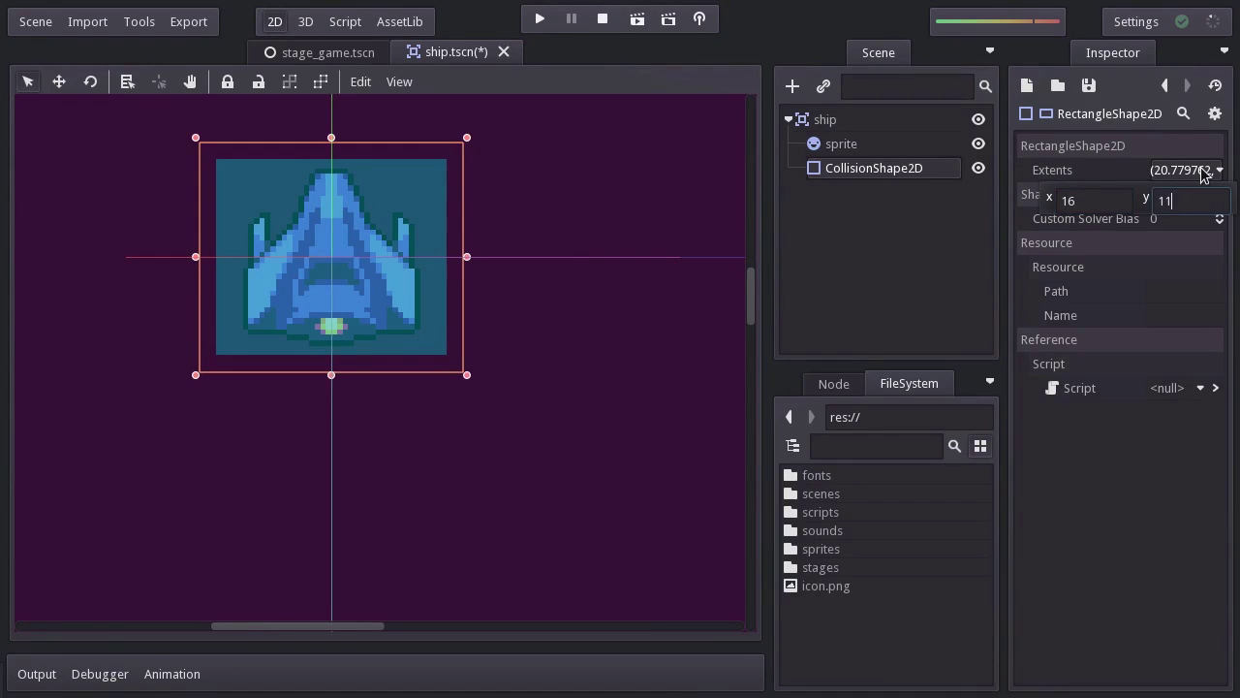
key(BackSpace)
text(6)
key(Return)
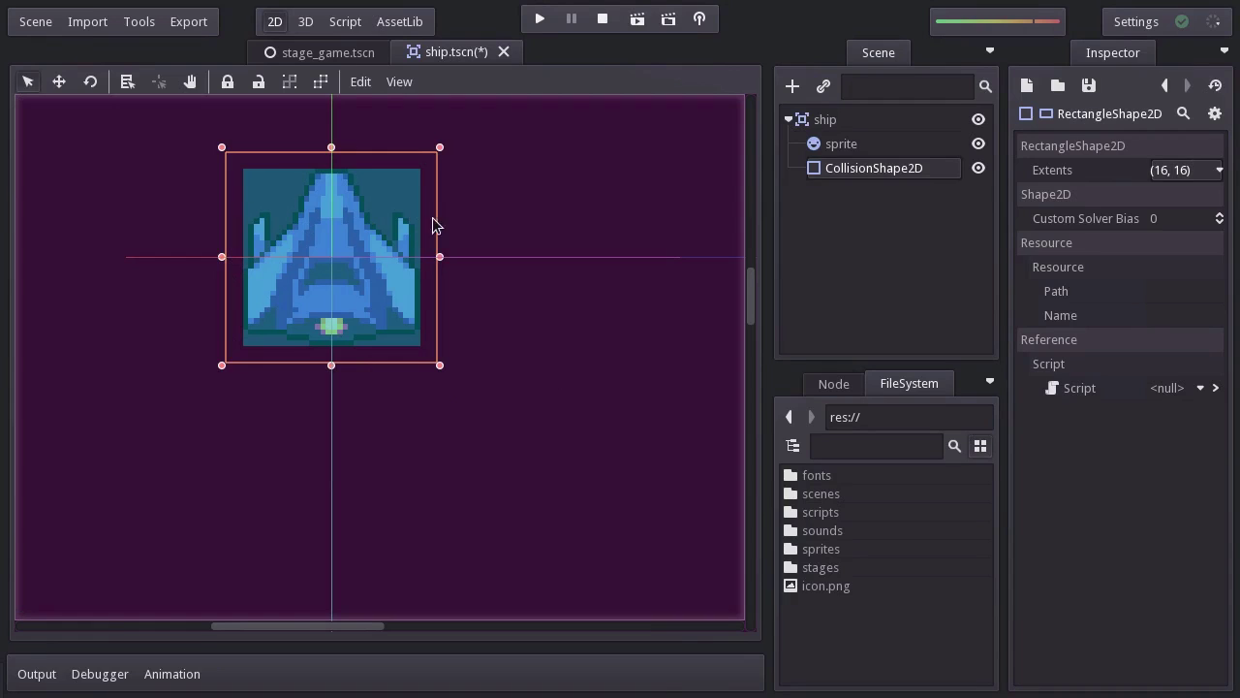
double_click(936, 174)
text(sha)
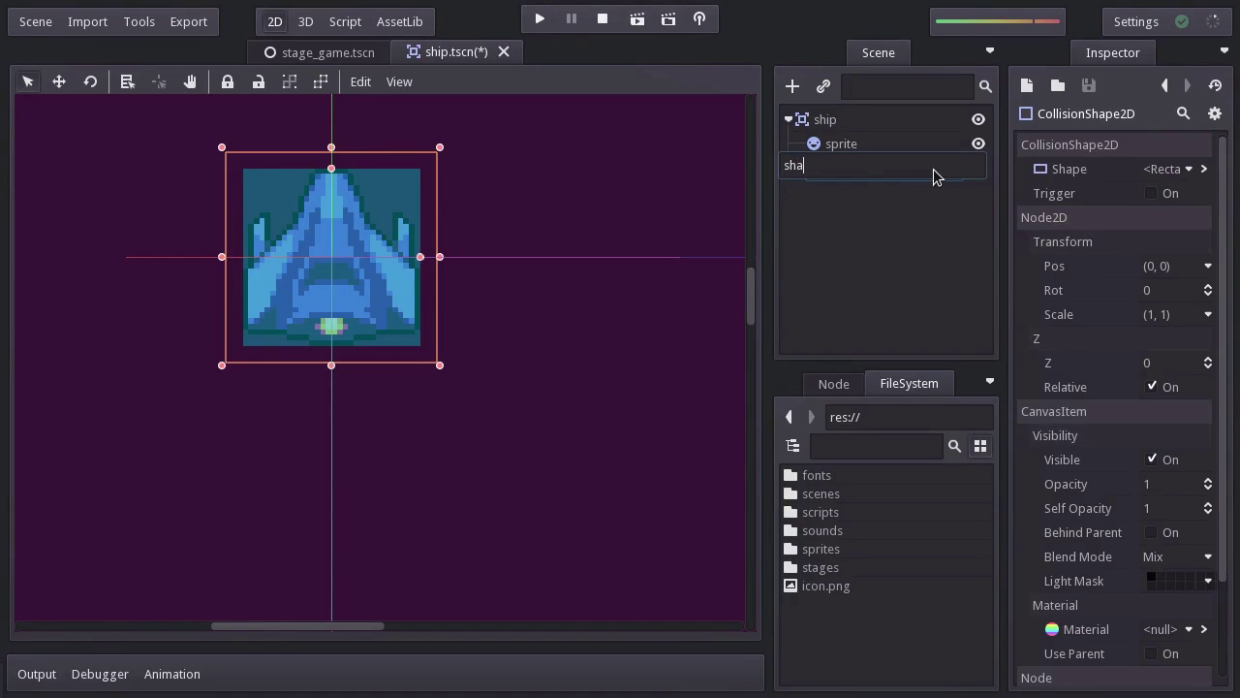
text(pe)
key(Return)
scroll(631, 371, down, 2)
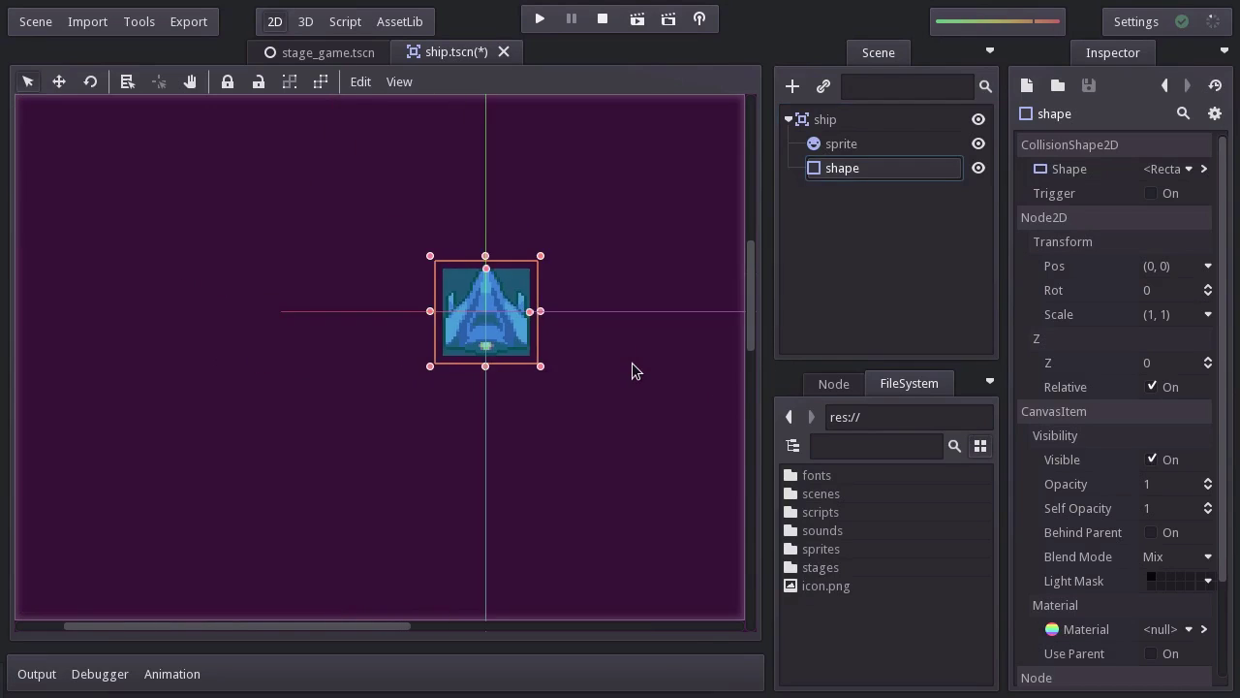
scroll(632, 371, down, 2)
middle_drag(621, 393, 423, 163)
scroll(435, 230, down, 2)
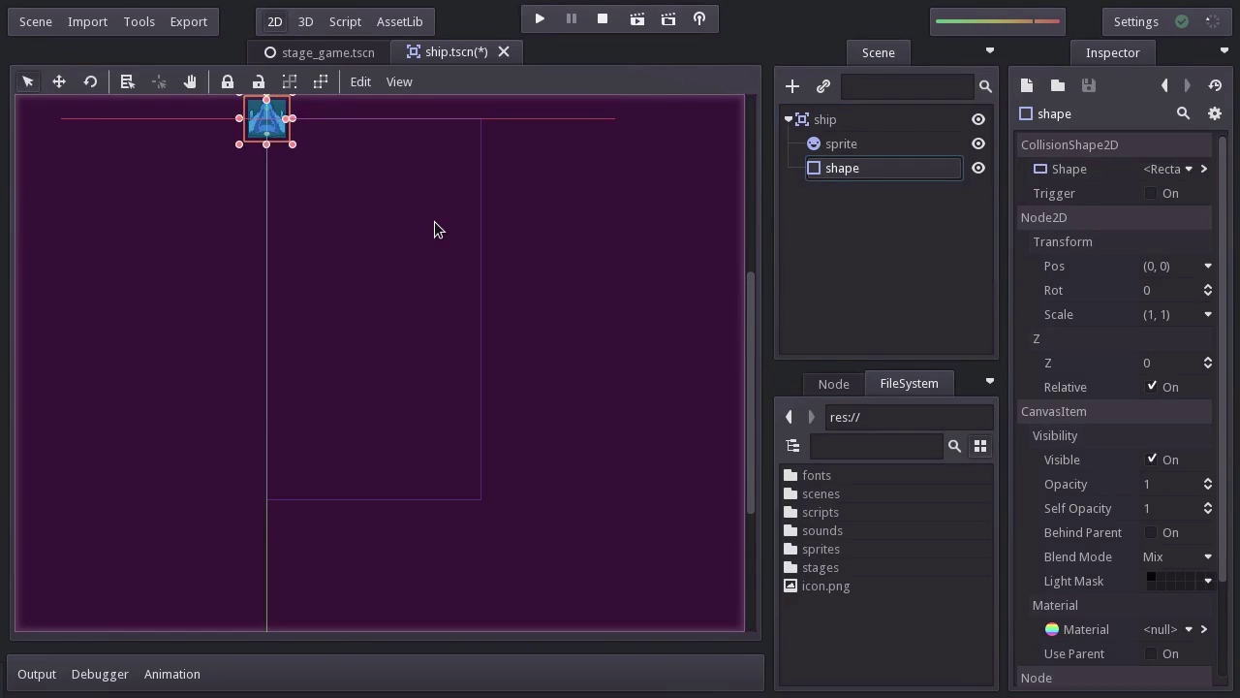
middle_drag(434, 230, 426, 255)
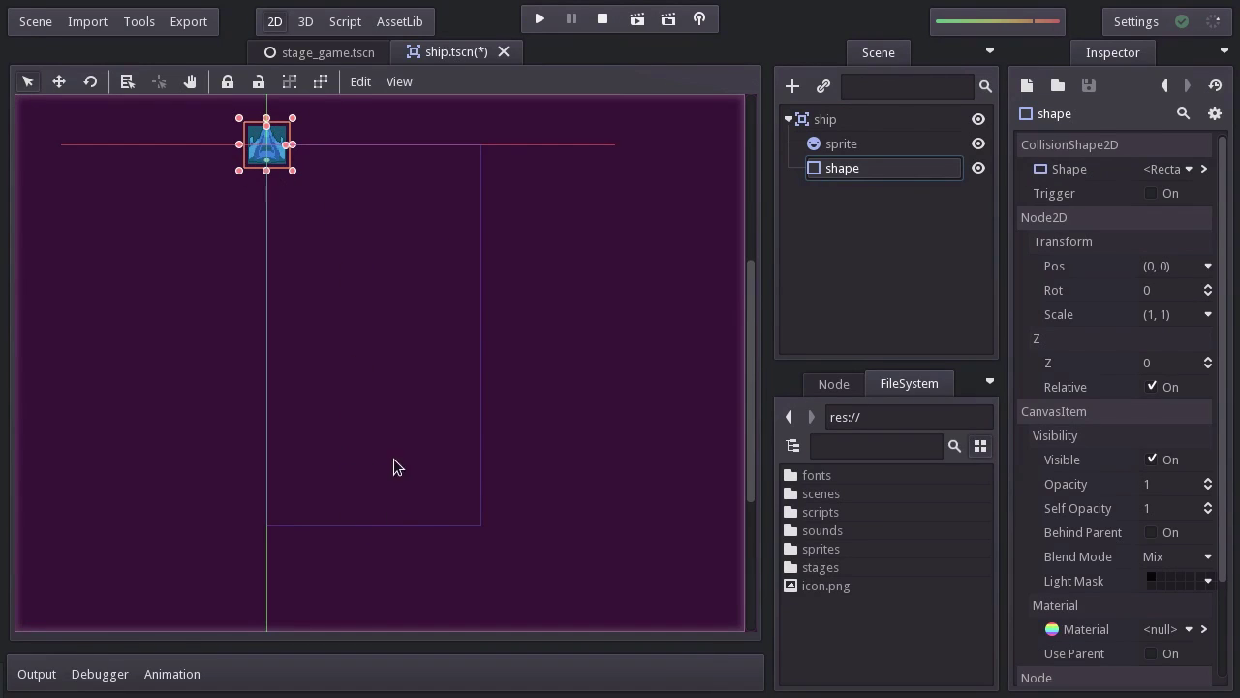
scroll(412, 490, up, 1)
middle_drag(457, 417, 420, 462)
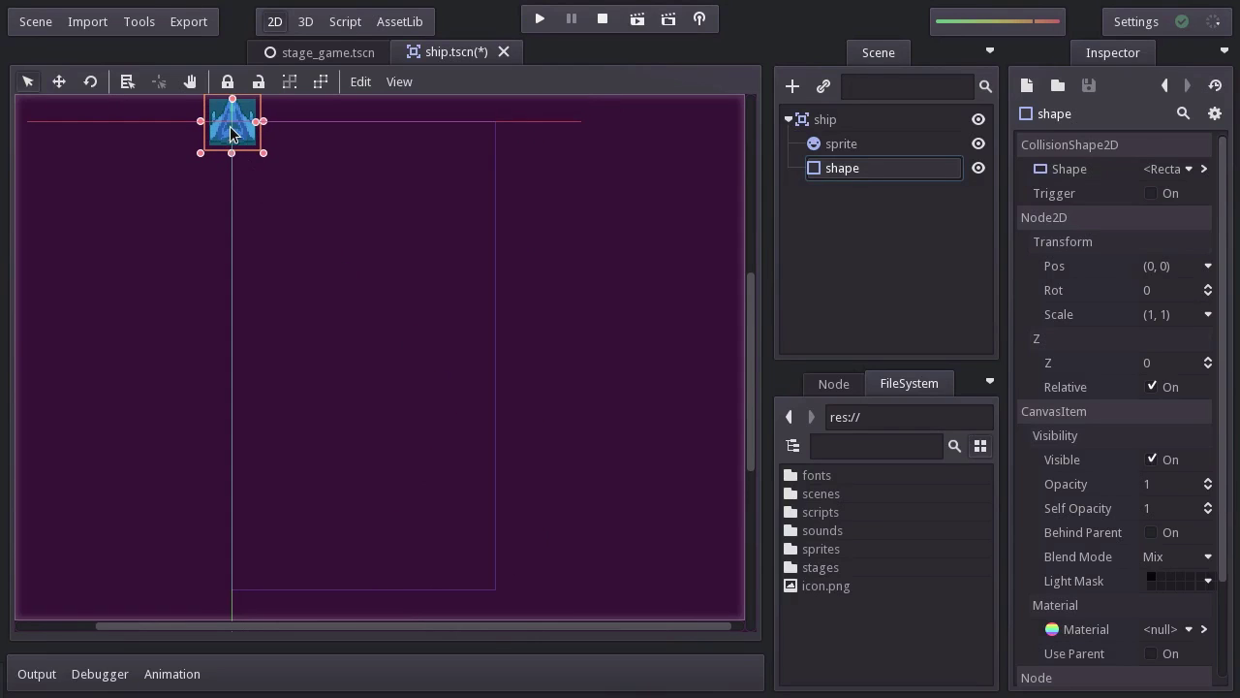
drag(242, 150, 352, 207)
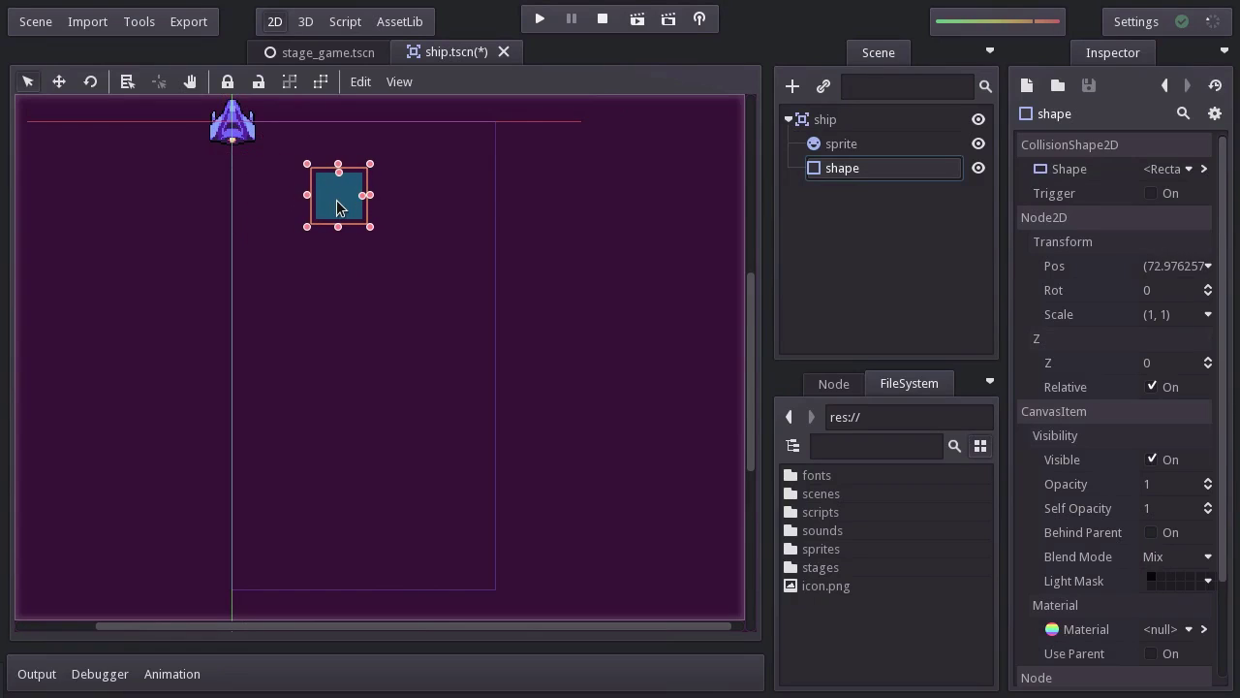
key(ctrl+z)
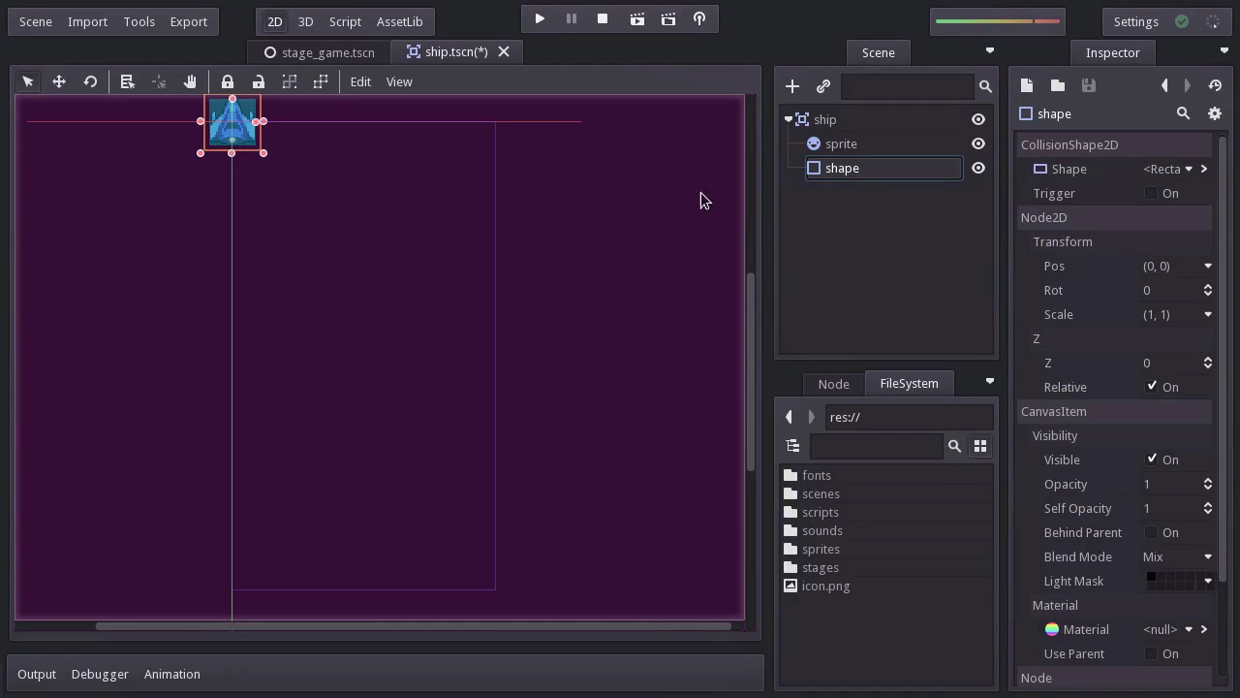
Make the ship's children unselectable and drag the ship toward the bottom.
click(829, 119)
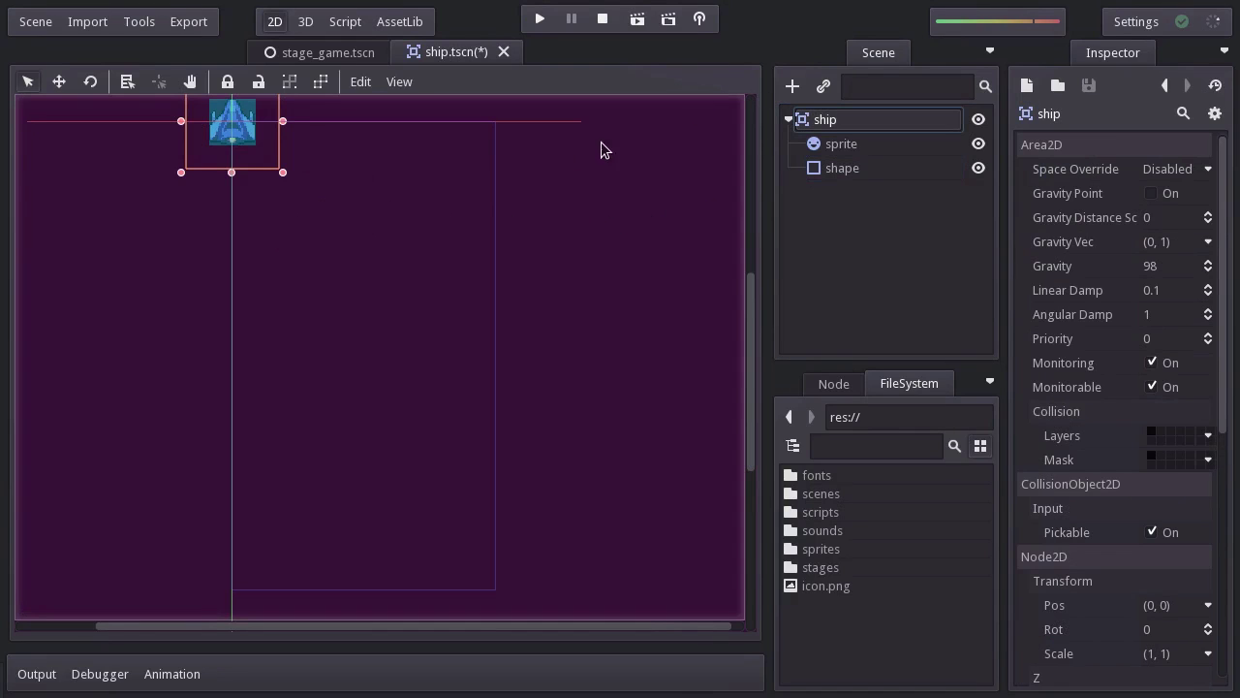
click(291, 92)
drag(235, 147, 366, 548)
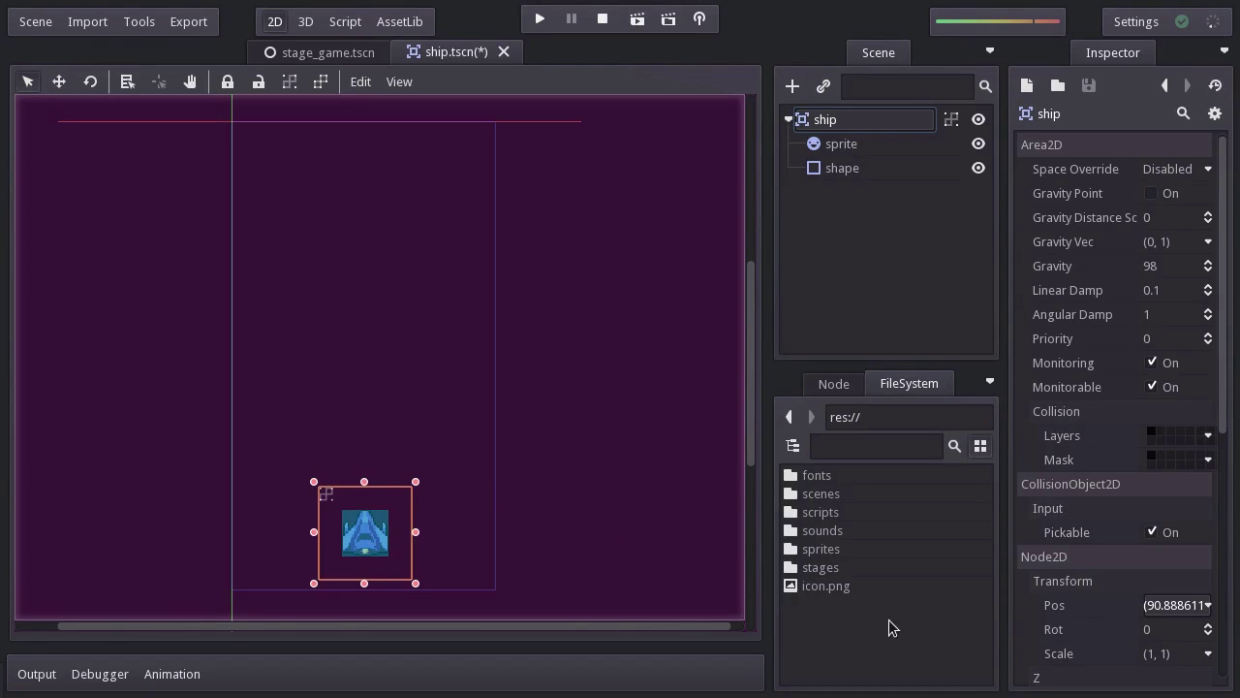
Set the ship's position to x 182/2 (91) and y 280.
click(1160, 607)
text(1)
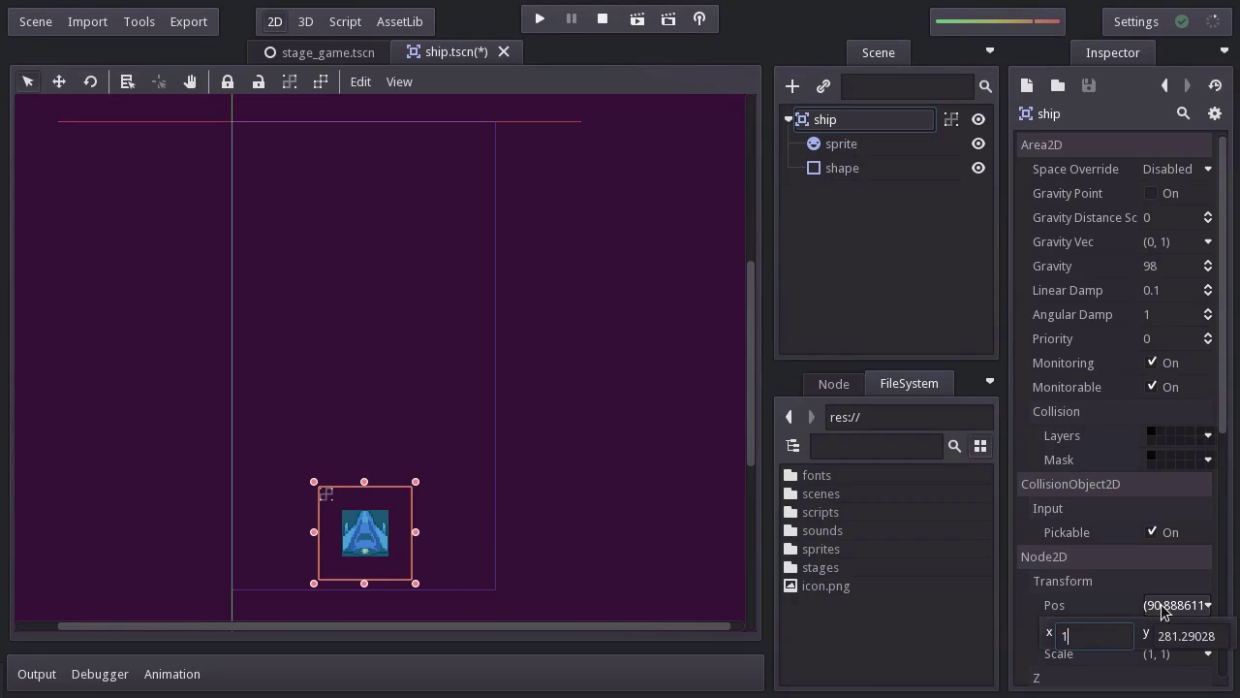
text(82/2)
key(Tab)
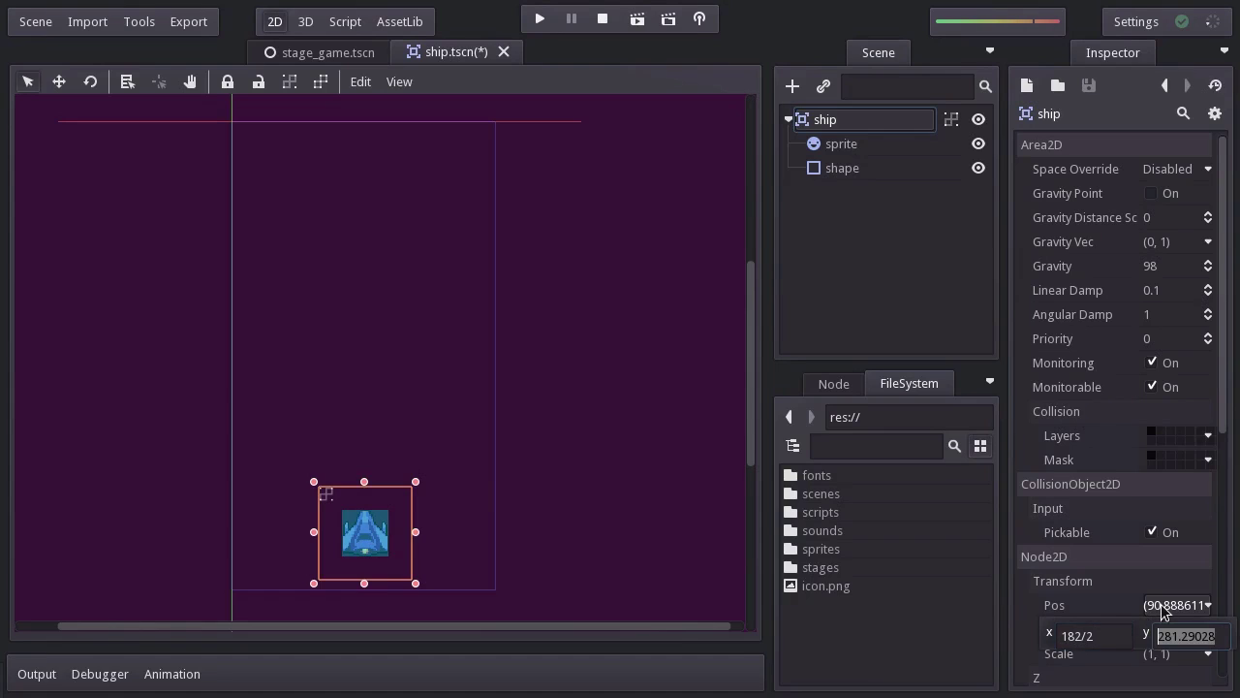
text(280)
key(Return)
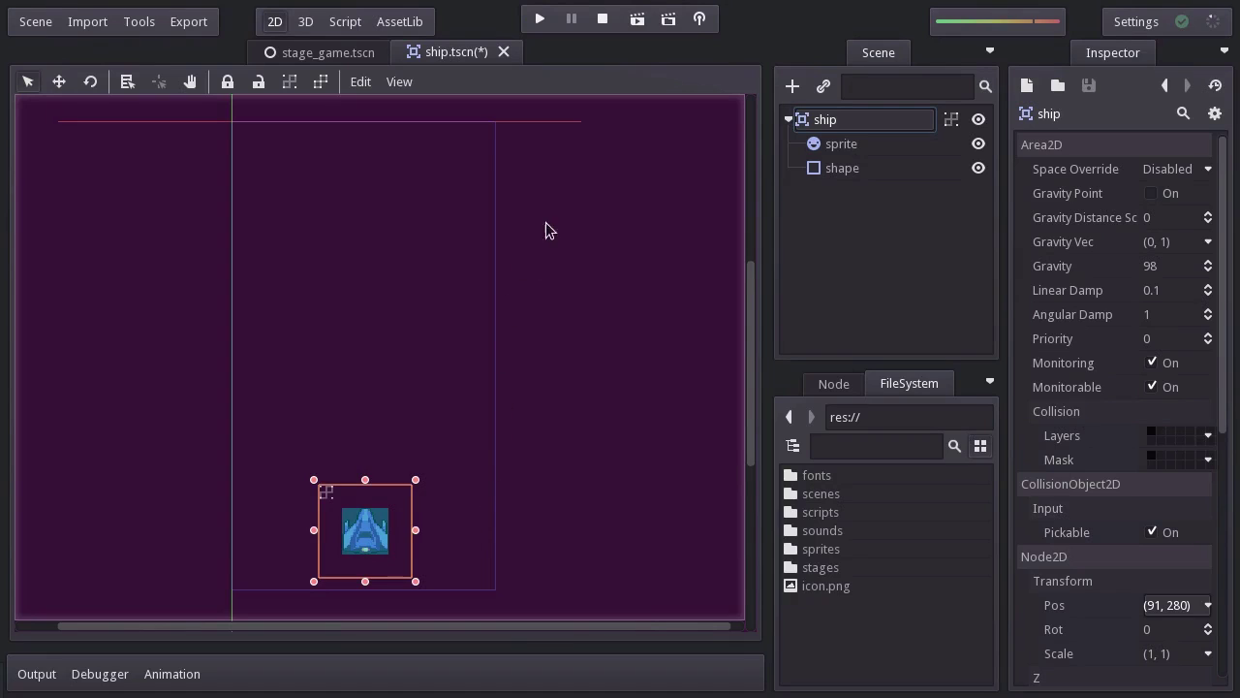
Test-run ship.tscn and then the main scene, closing each game window.
click(638, 21)
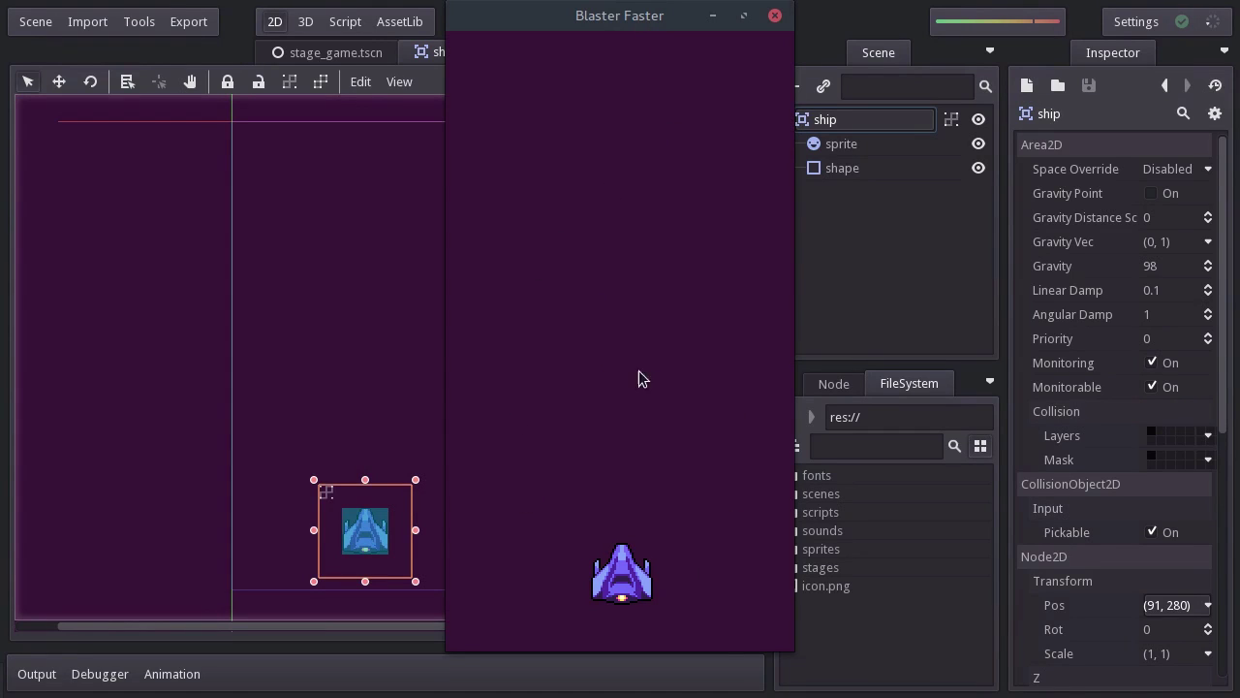
click(774, 16)
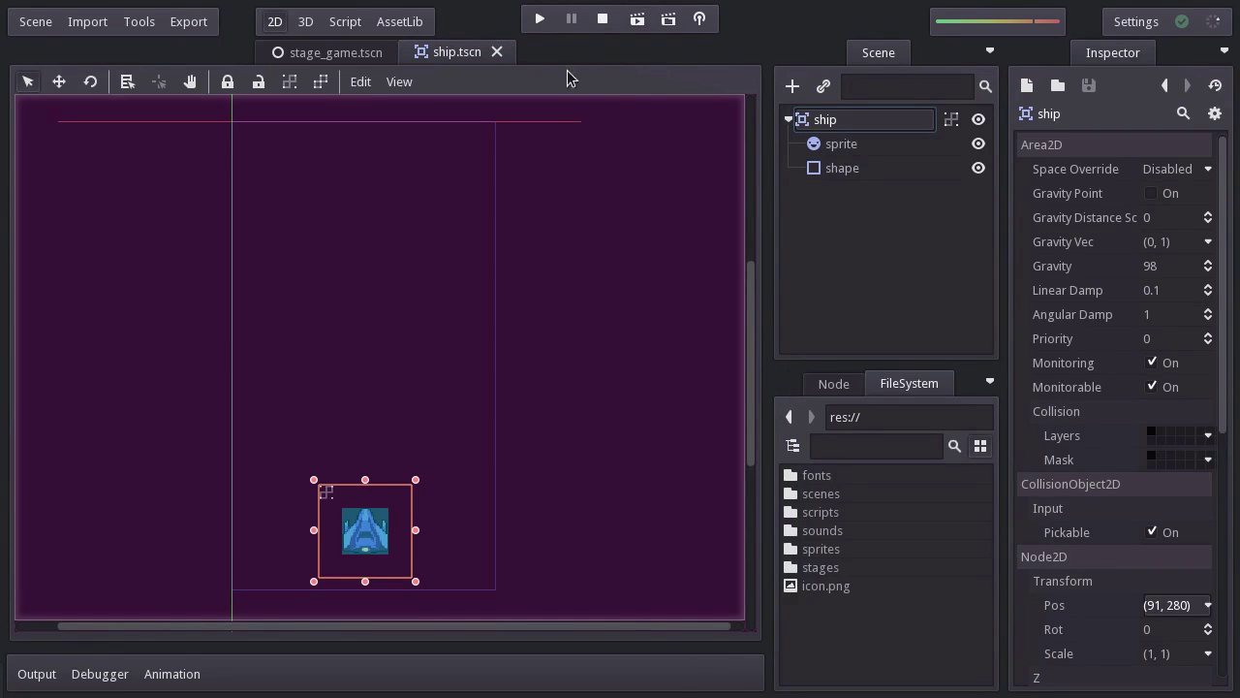
click(542, 25)
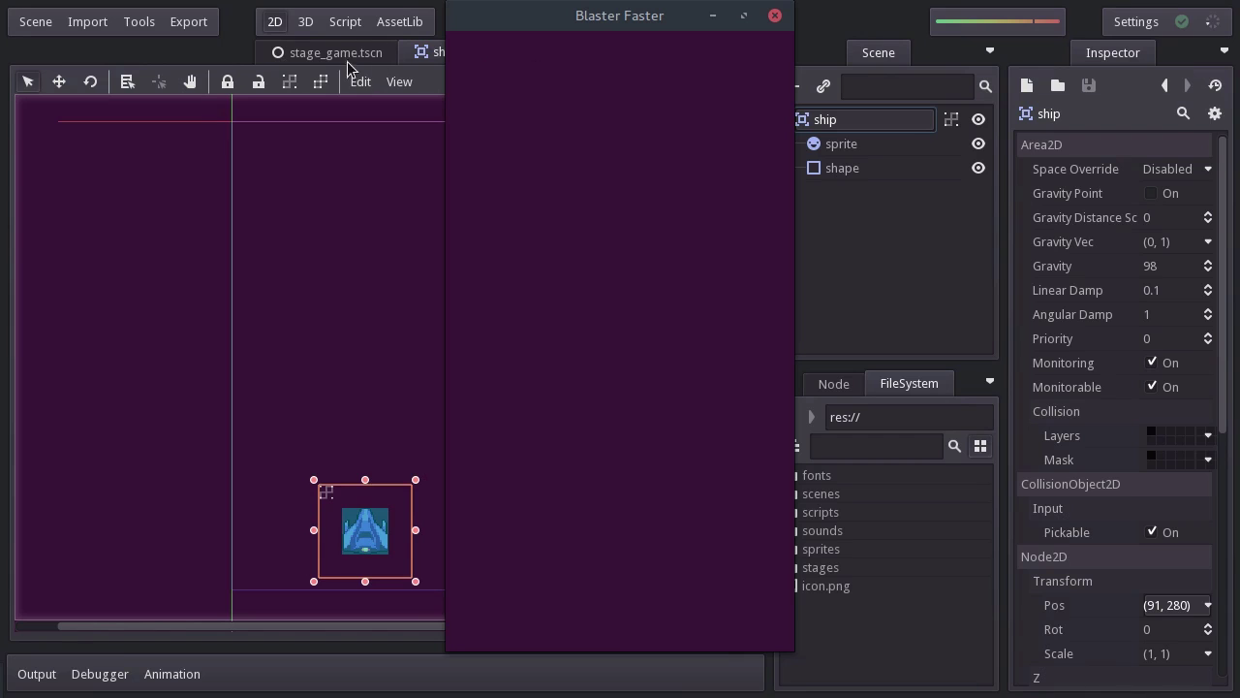
click(774, 16)
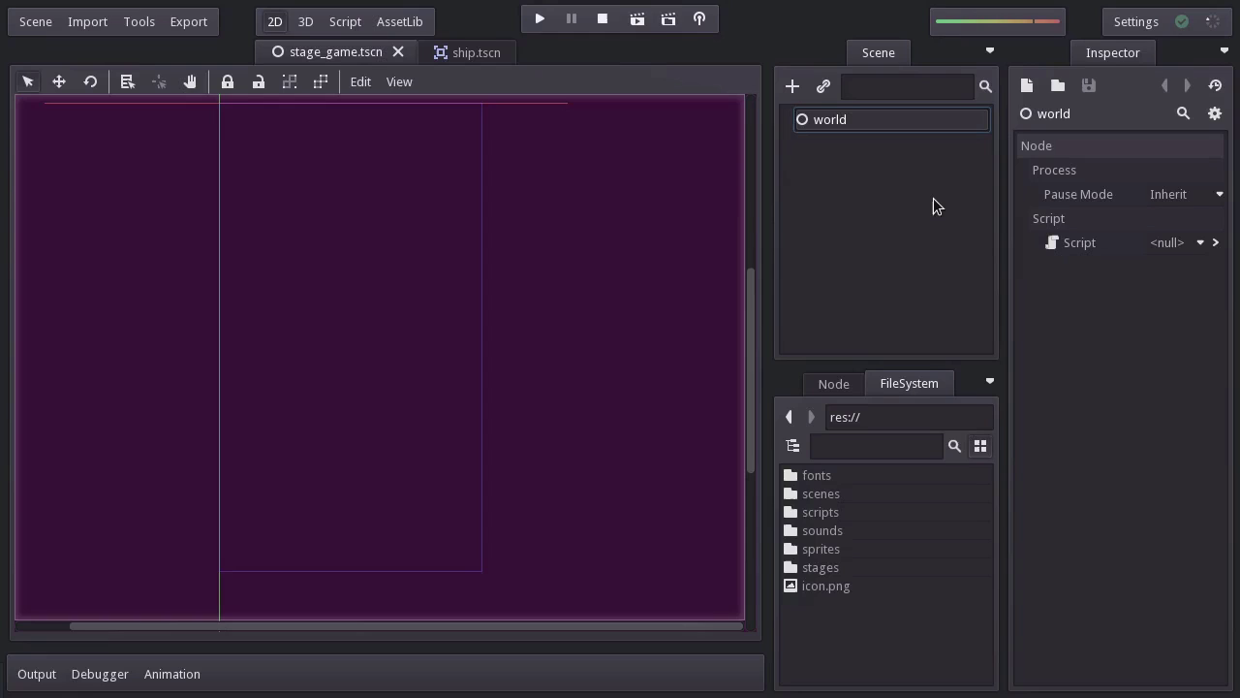
Instance scenes/ship.tscn as a child scene under the world node.
right_click(836, 129)
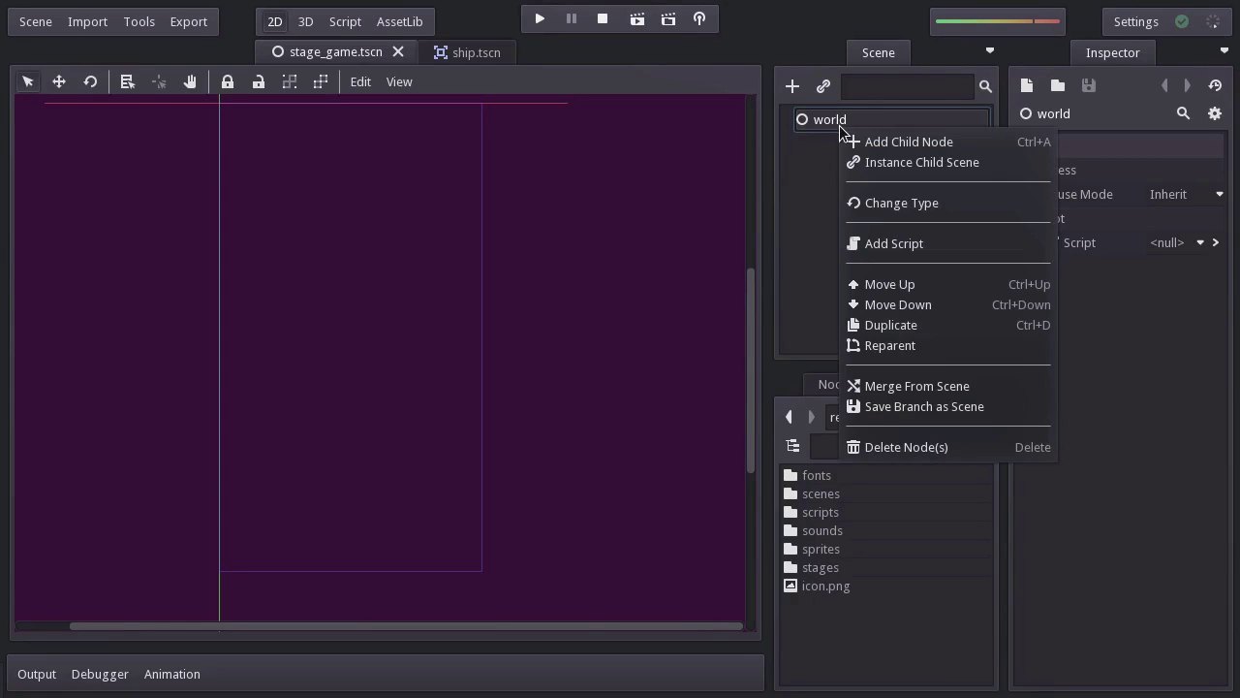
click(906, 163)
double_click(327, 217)
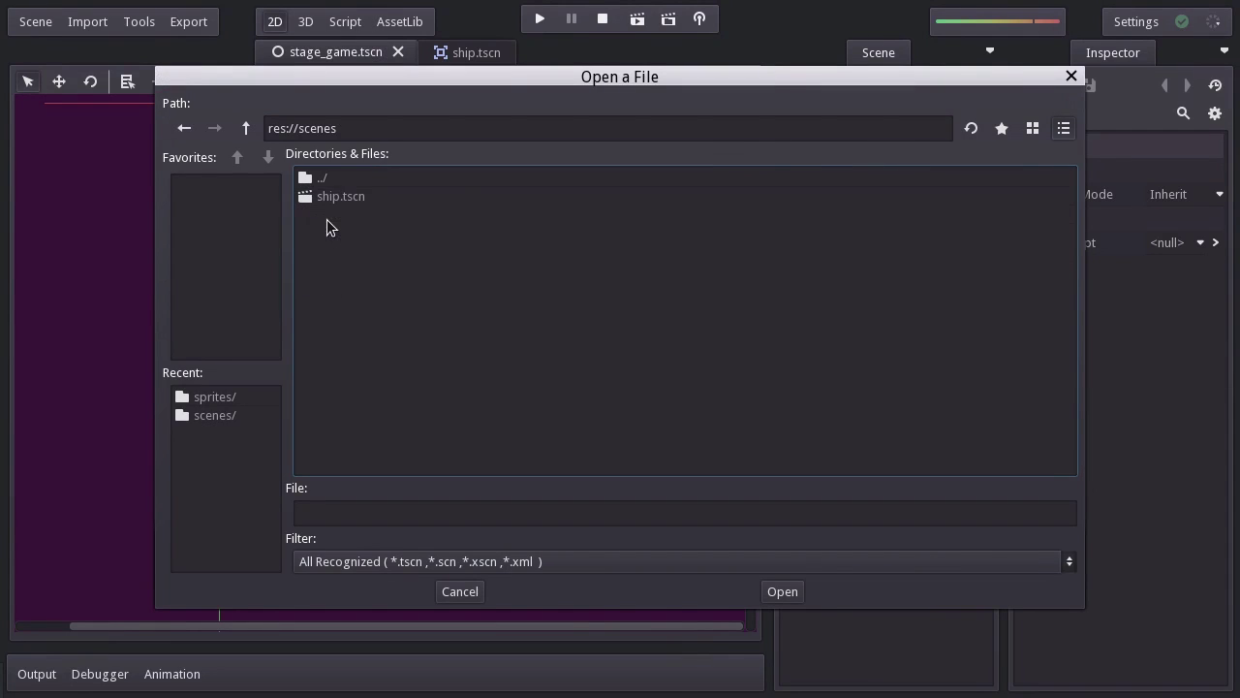
click(351, 200)
click(782, 591)
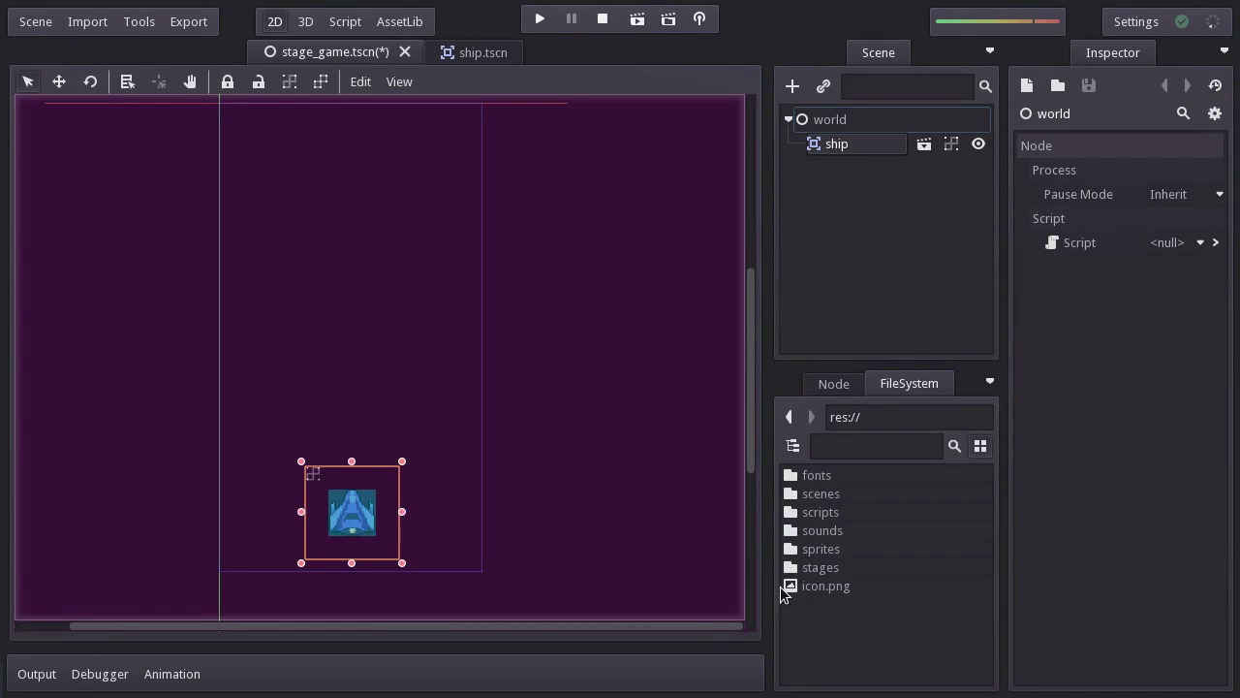
Make the ship instance's children editable, inspect its sprite and collision shape, then set it to Load As Placeholder.
click(925, 146)
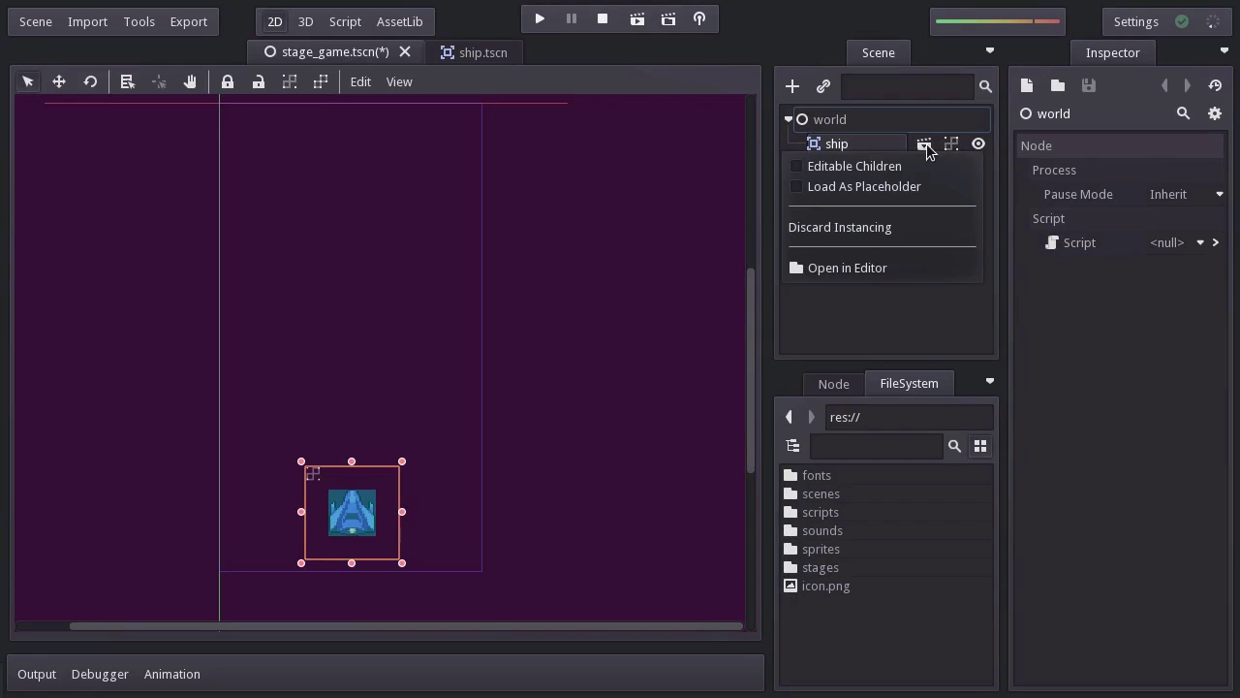
click(829, 169)
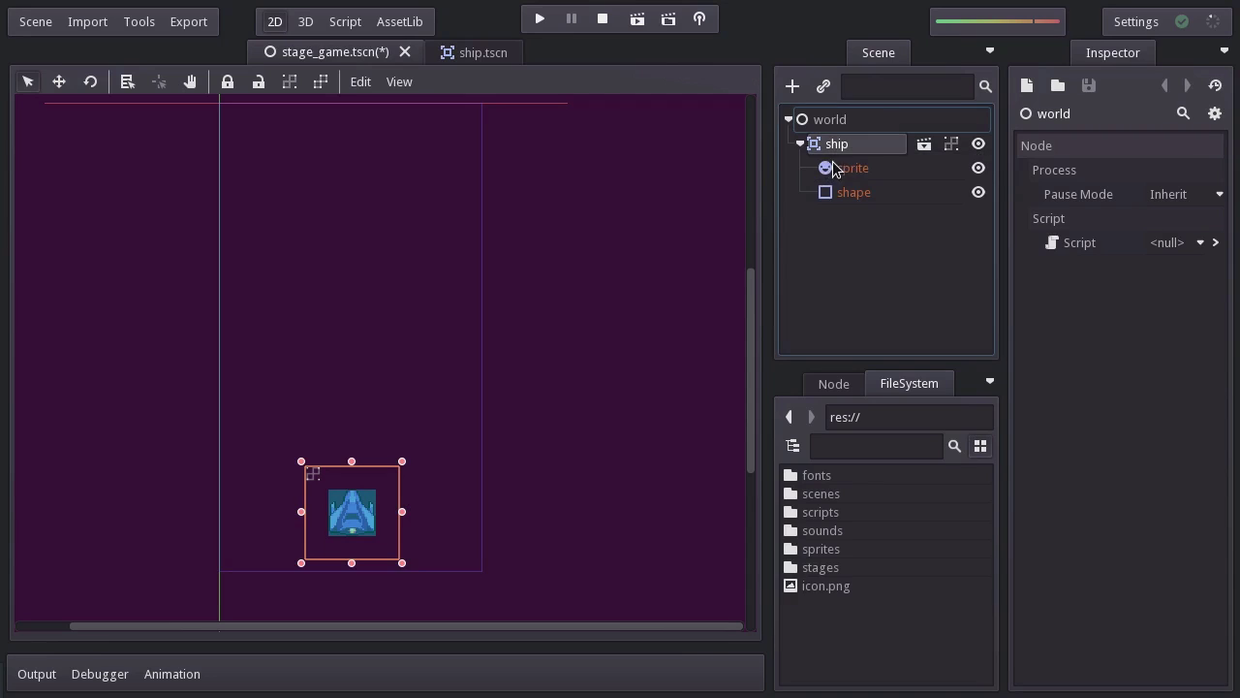
click(865, 170)
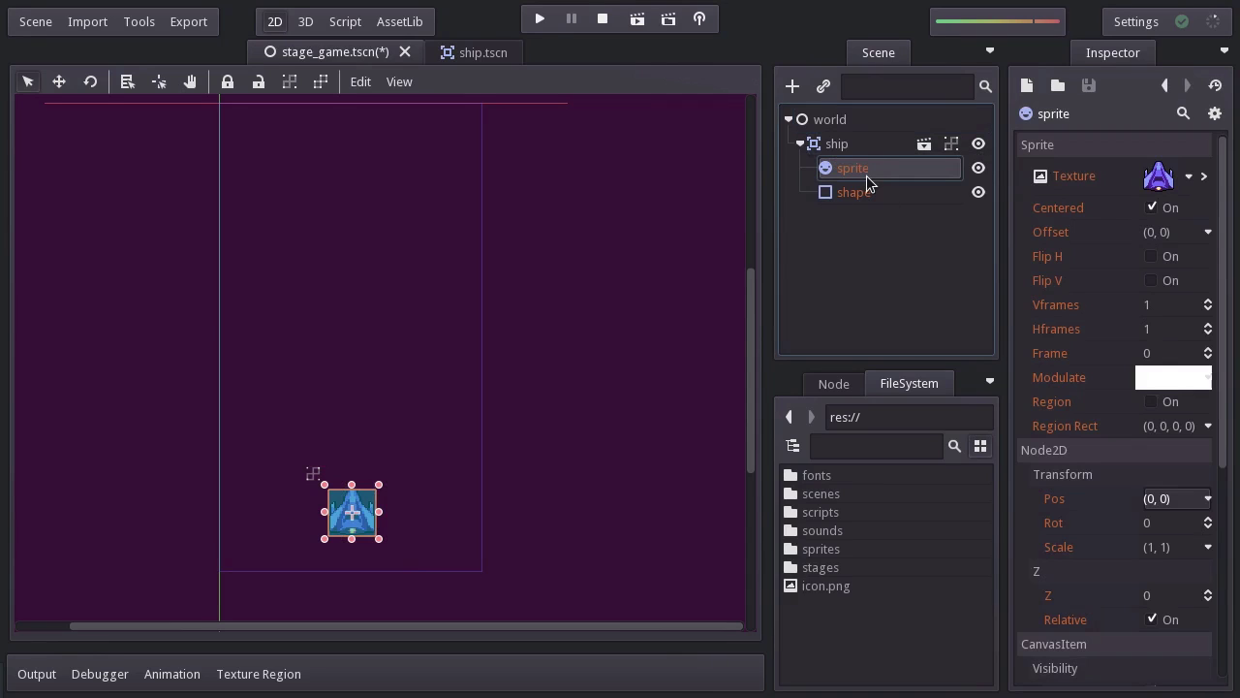
click(869, 192)
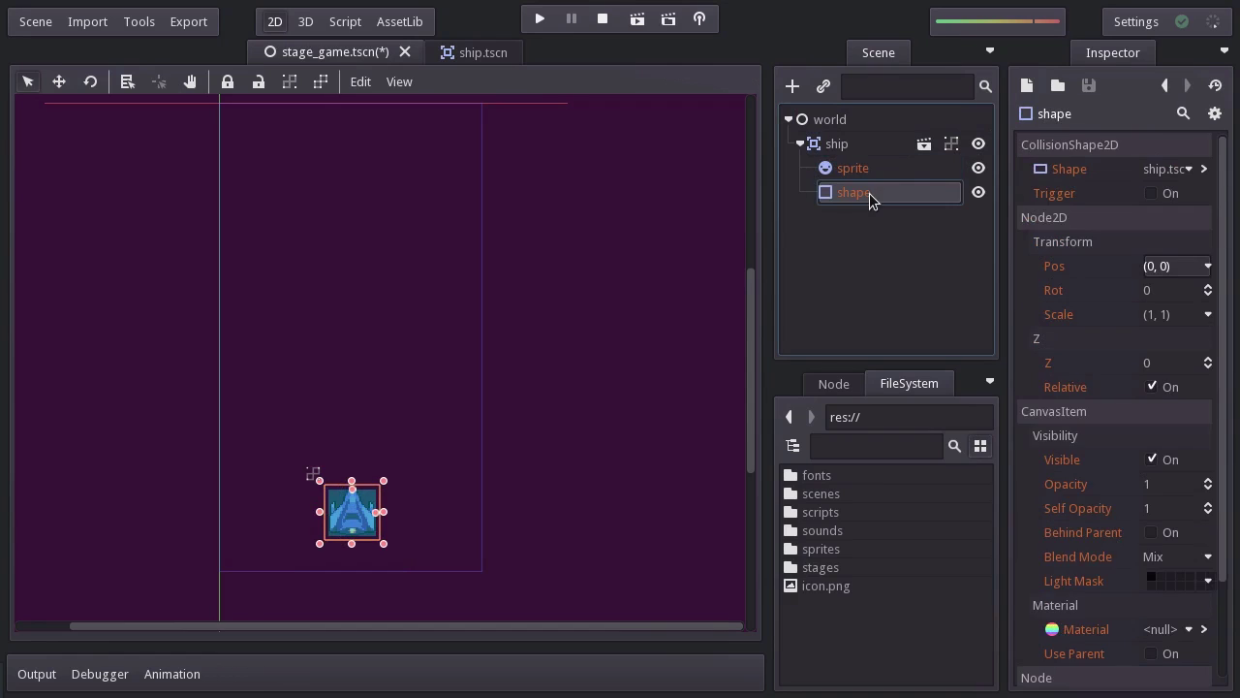
click(880, 170)
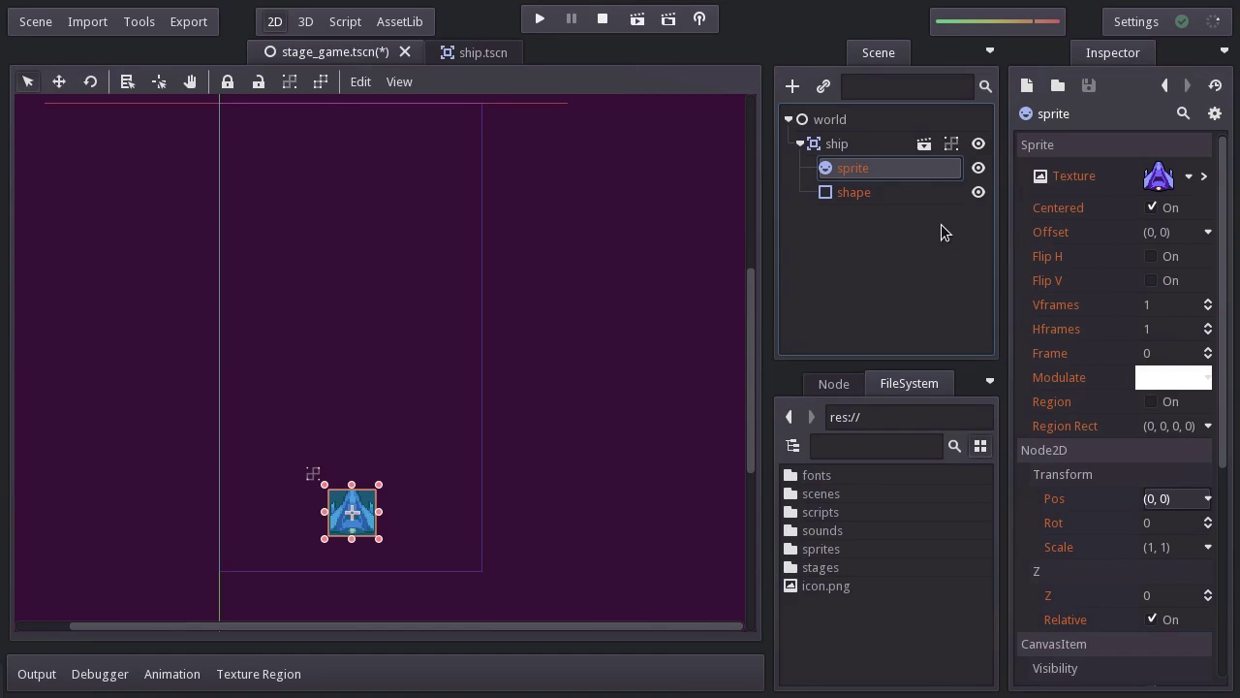
click(923, 145)
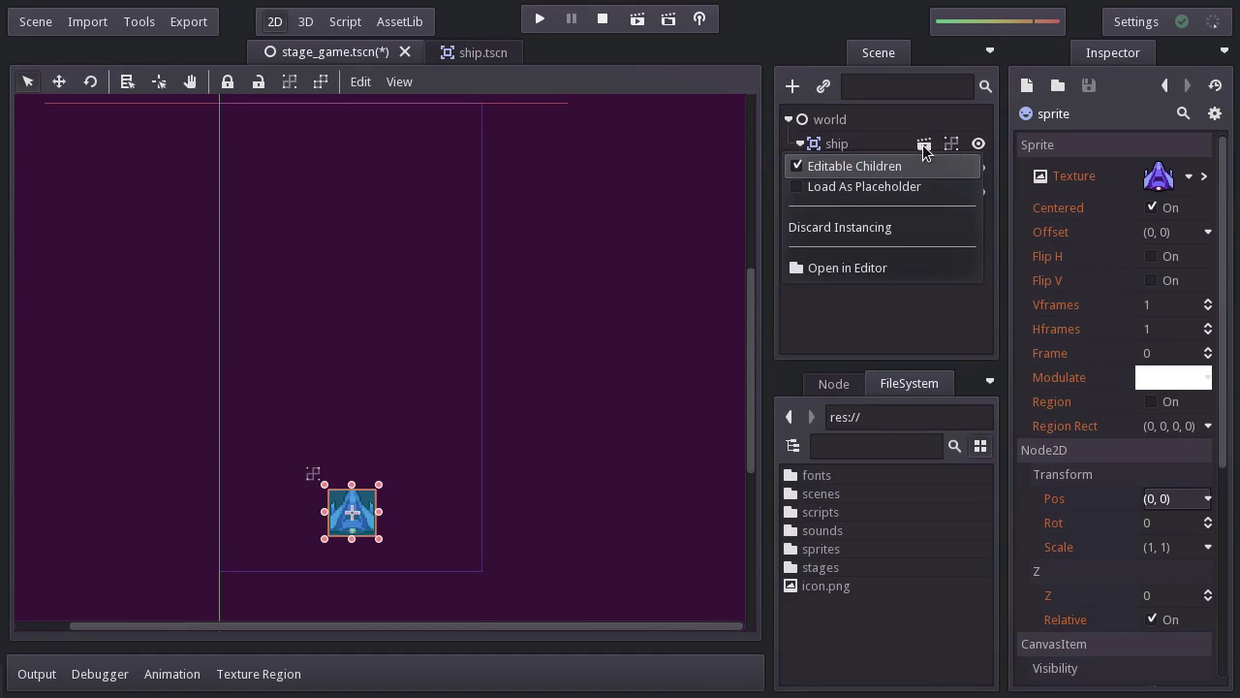
click(863, 191)
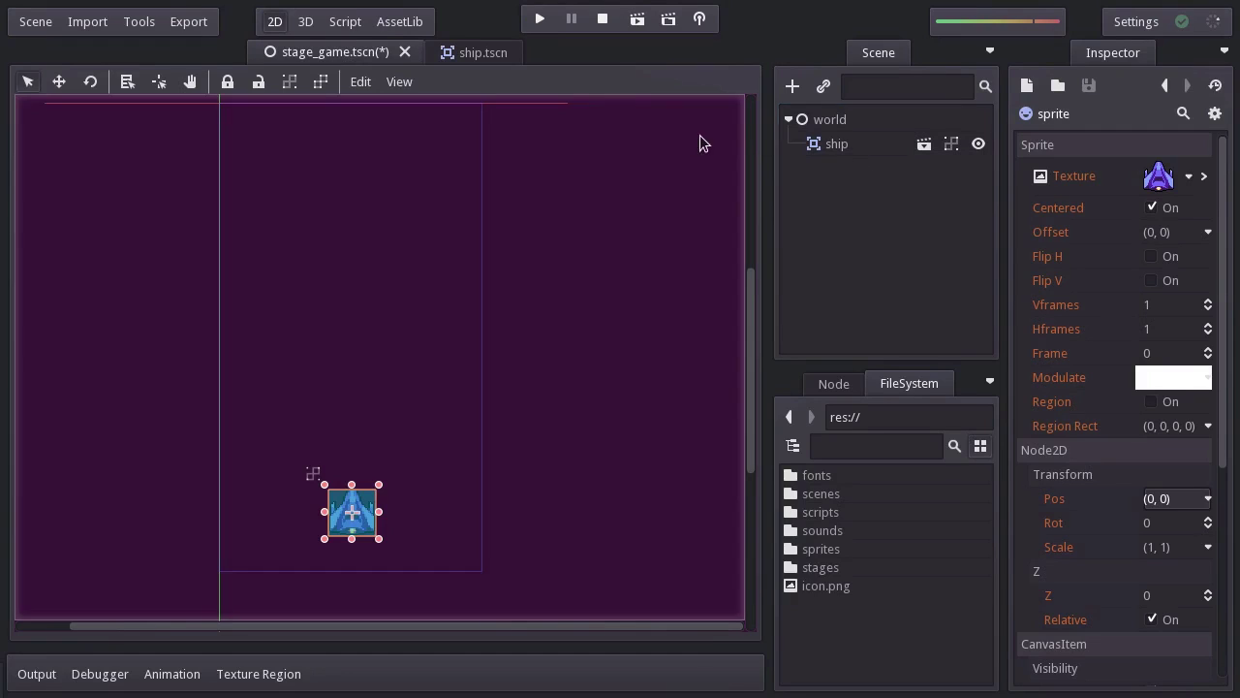
Save and test-run stage_game, close the Blaster Faster window, and bring up the ship instance's options.
click(541, 20)
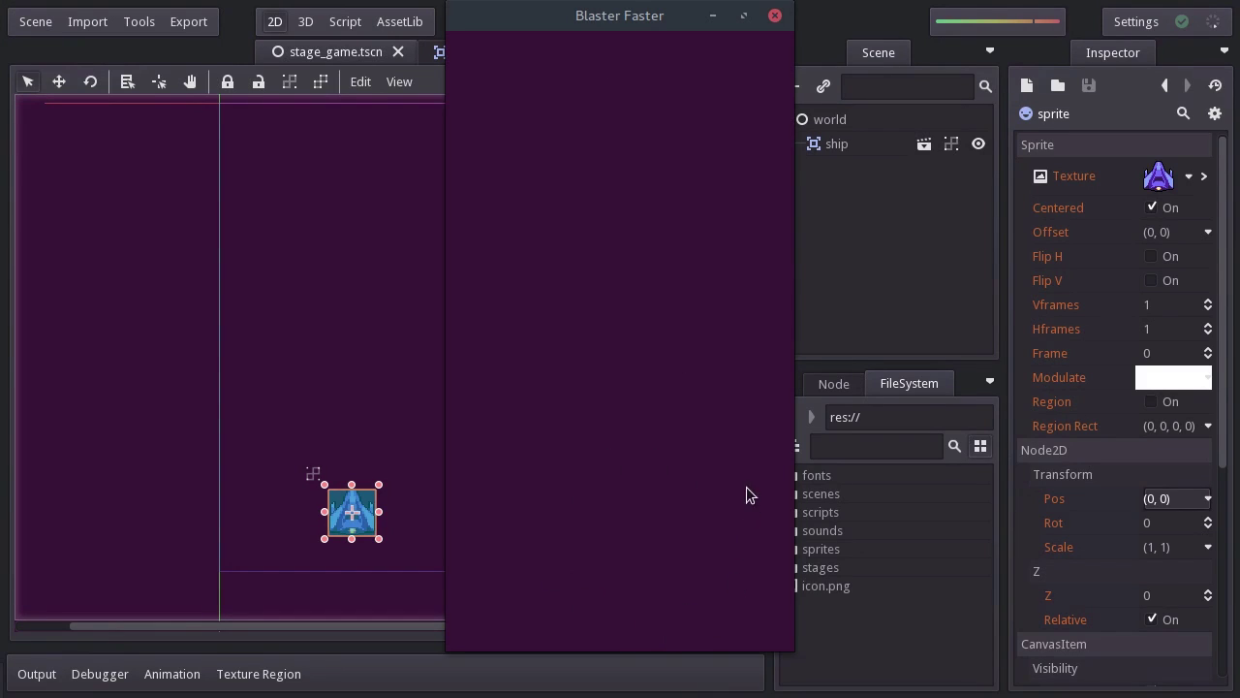
click(775, 16)
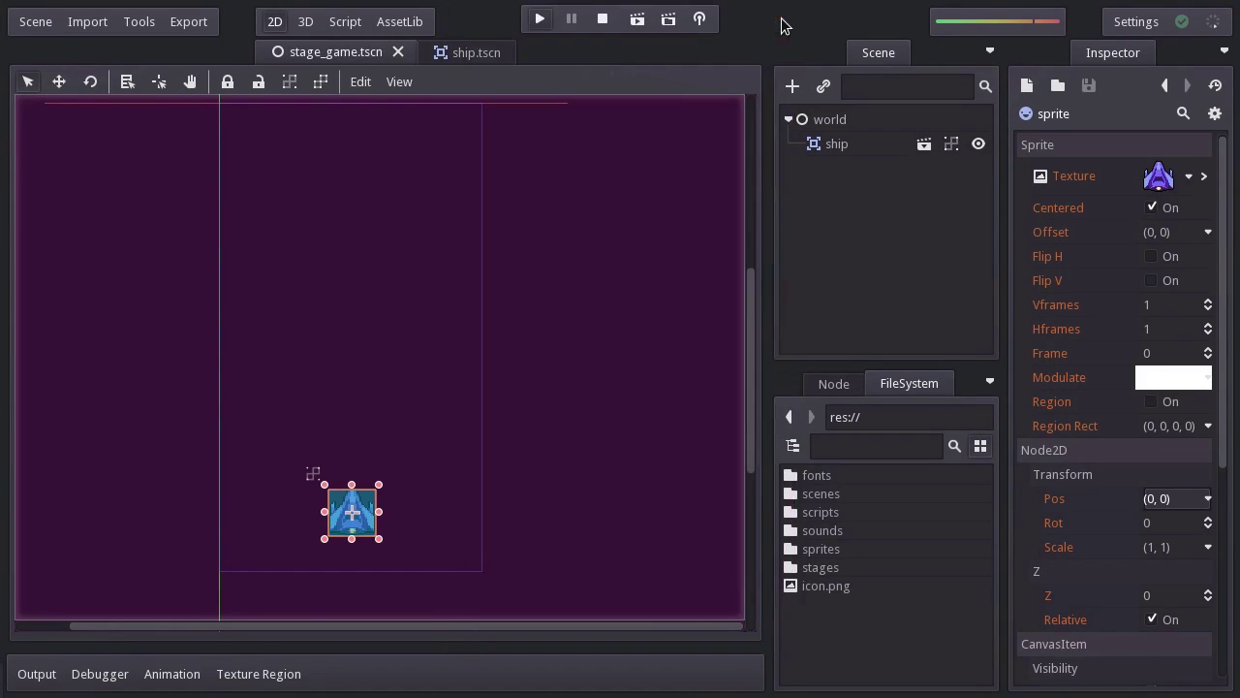
click(923, 148)
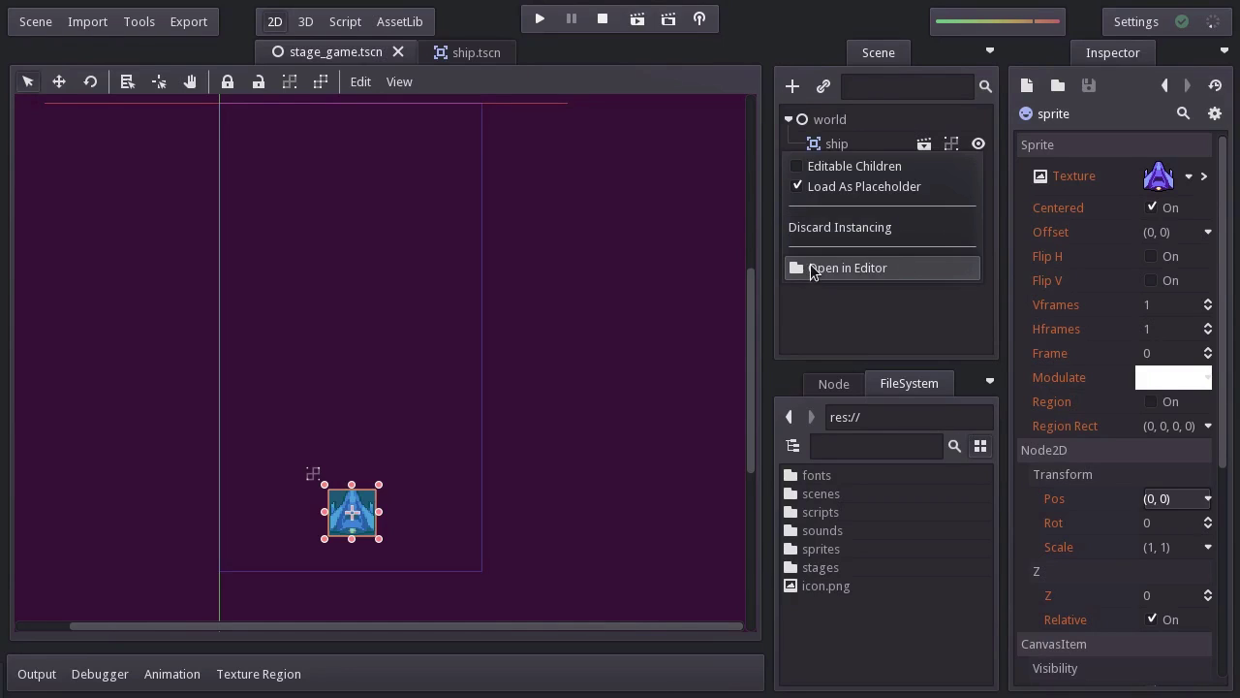
Open the ship scene in the editor, return to stage_game.tscn, and untick Load As Placeholder on the ship instance.
click(884, 270)
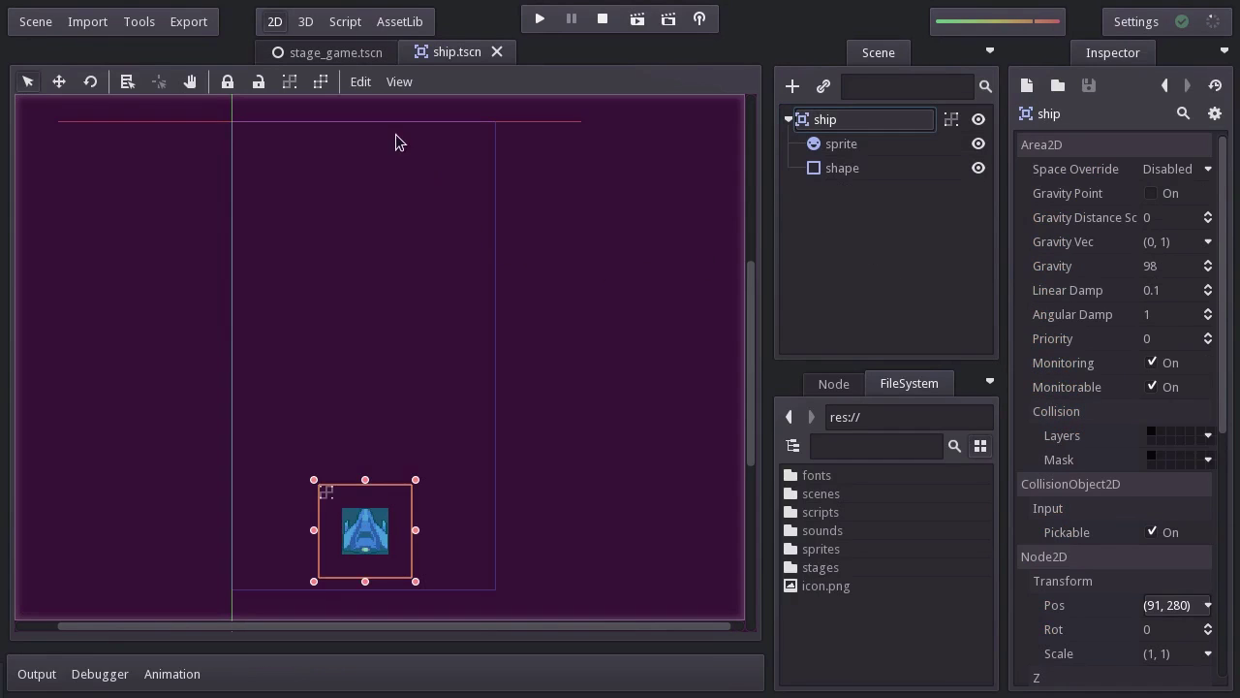
click(321, 52)
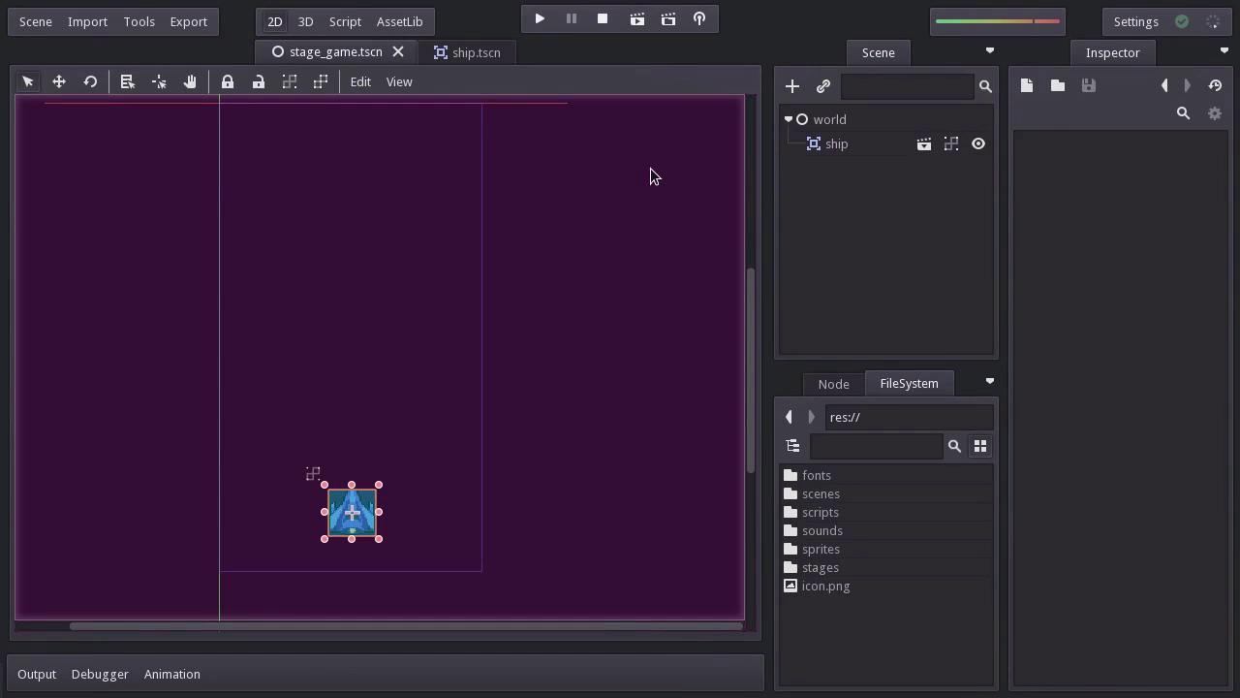
click(925, 145)
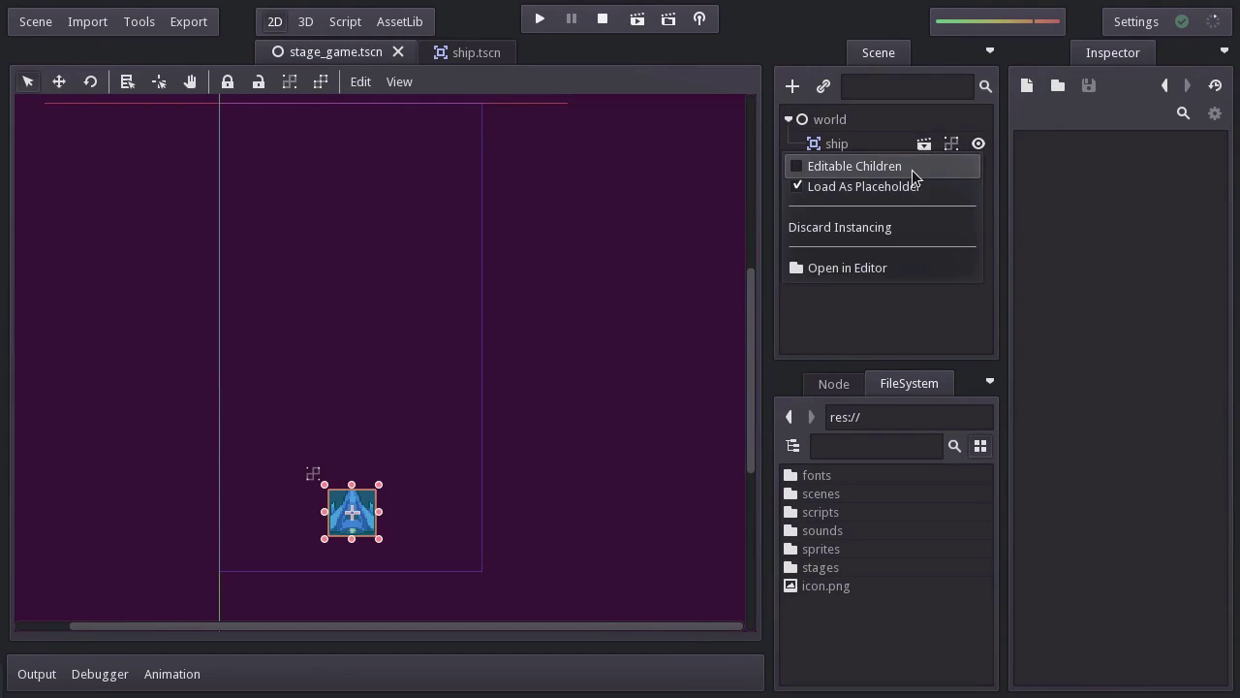
click(824, 188)
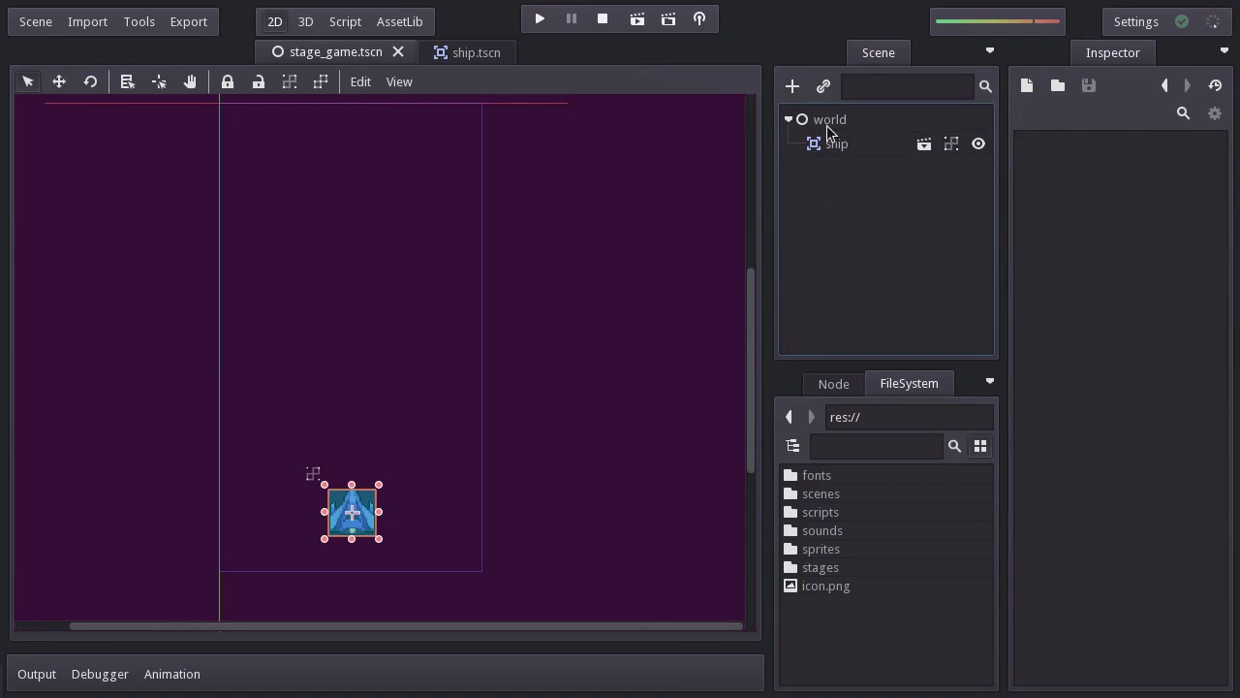